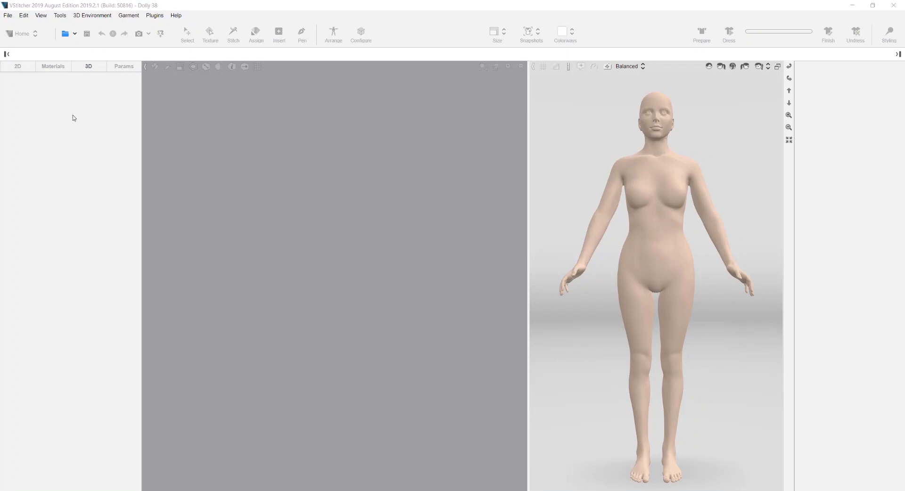
Create a new garment.
click(7, 15)
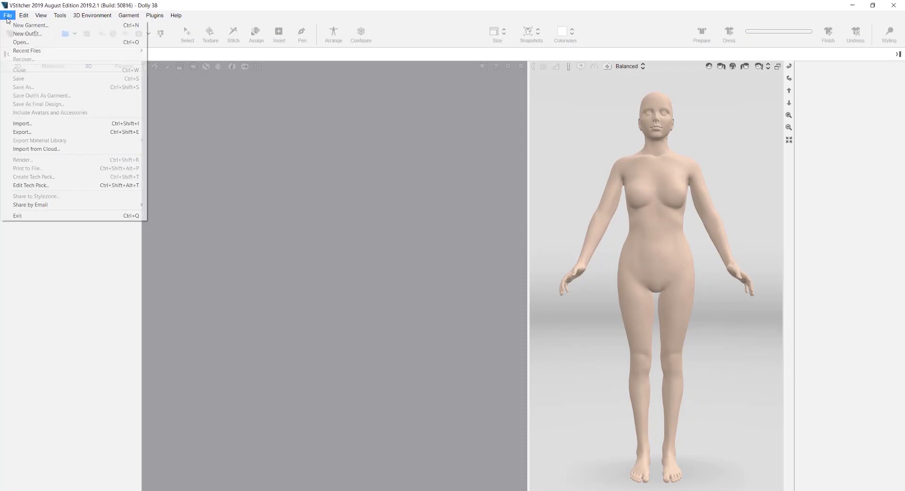
click(43, 25)
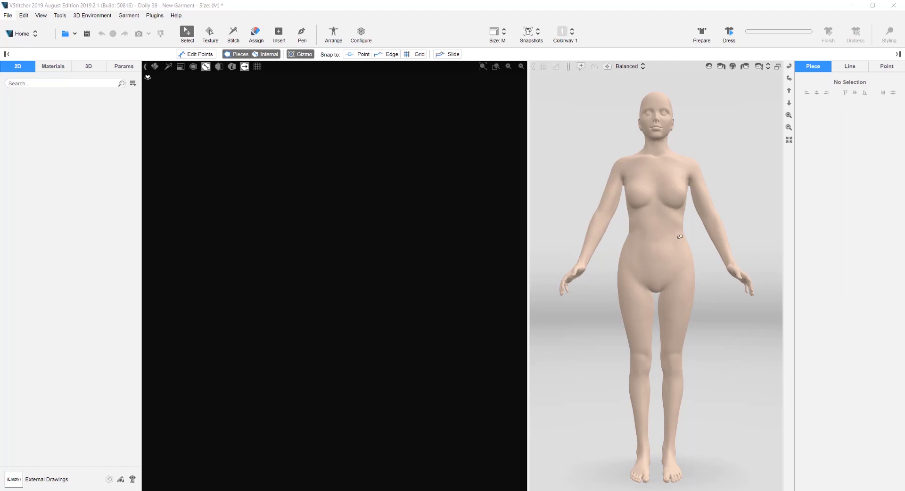
Open the avatar for editing and examine its waist measurement.
right_click(658, 260)
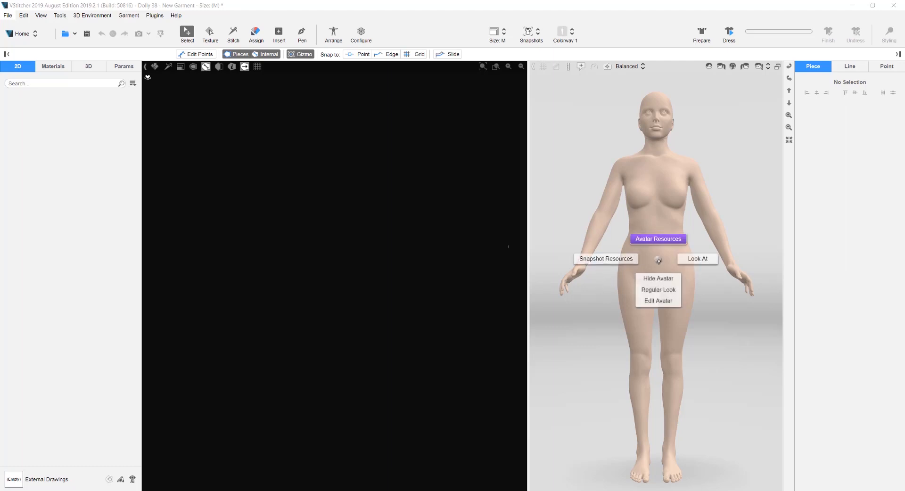
click(658, 301)
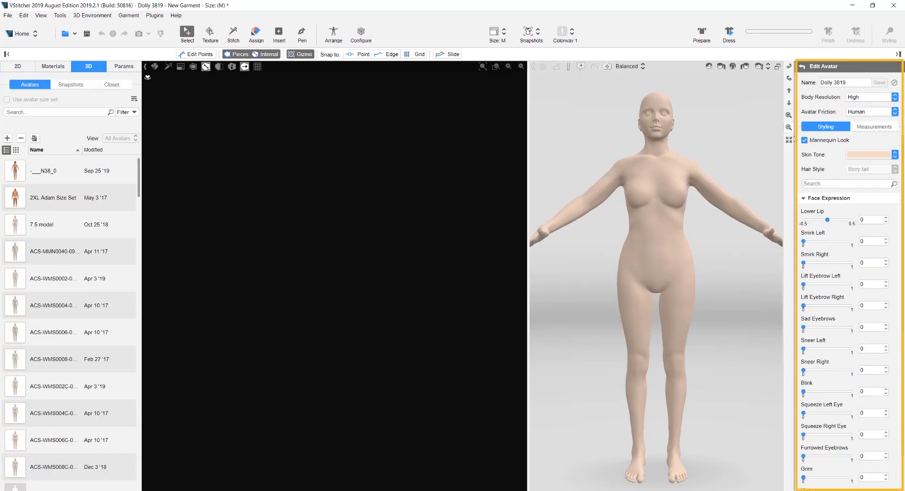
click(881, 126)
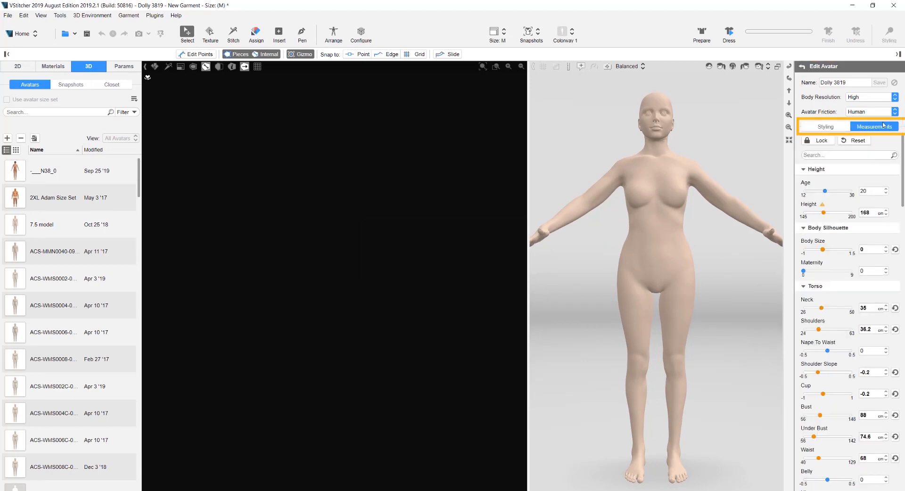
scroll(851, 282, down, 5)
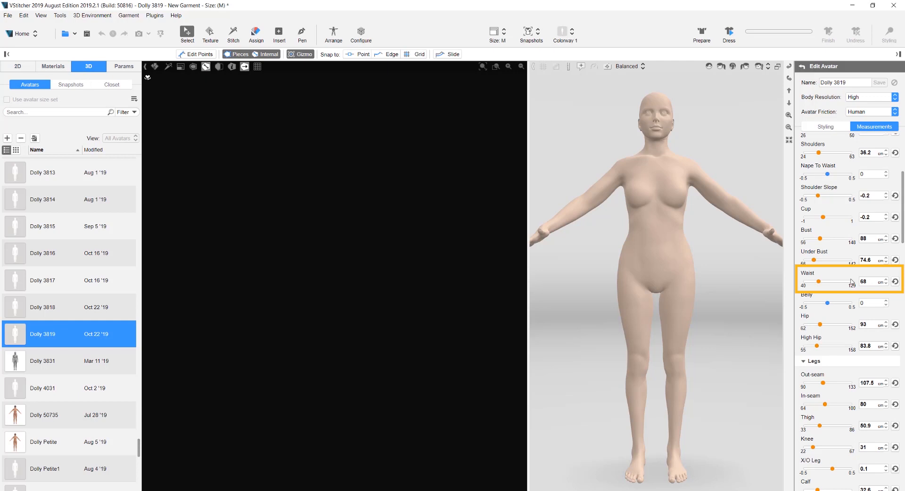
click(868, 281)
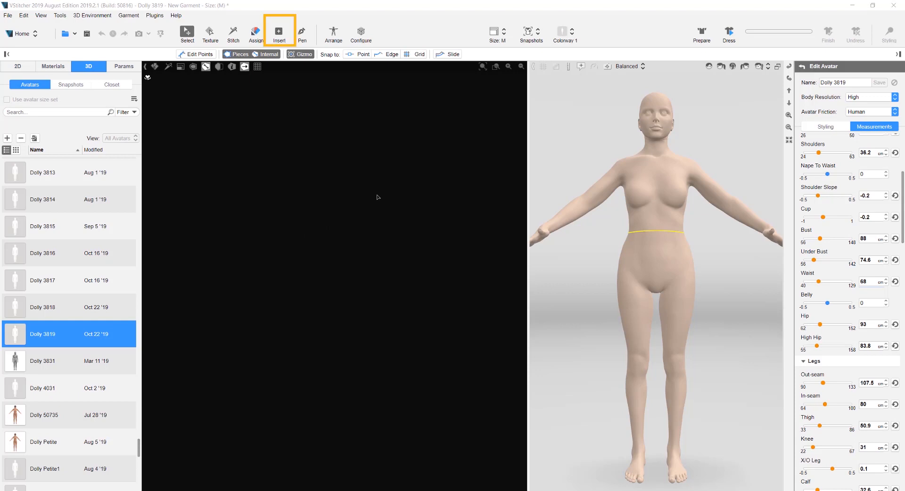
Insert an upright rectangular pattern piece about 24.8 cm wide and 54.9 cm high in the empty 2D workspace.
click(278, 32)
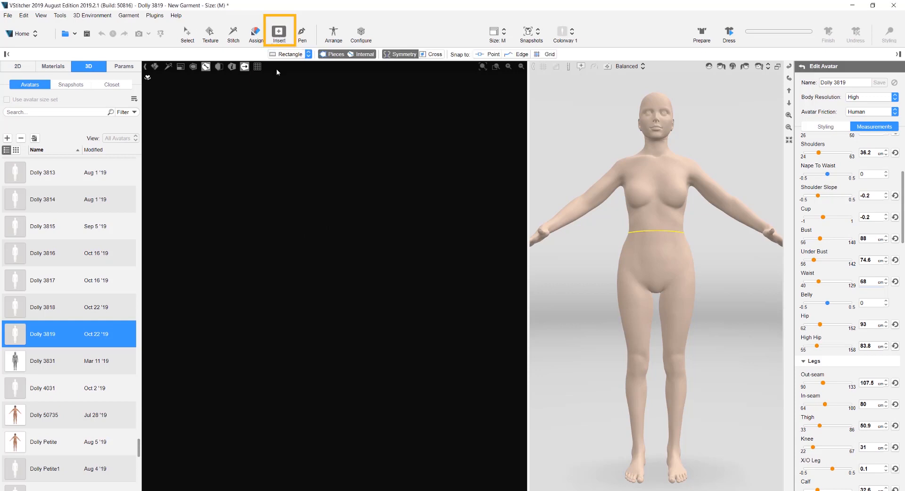
click(280, 55)
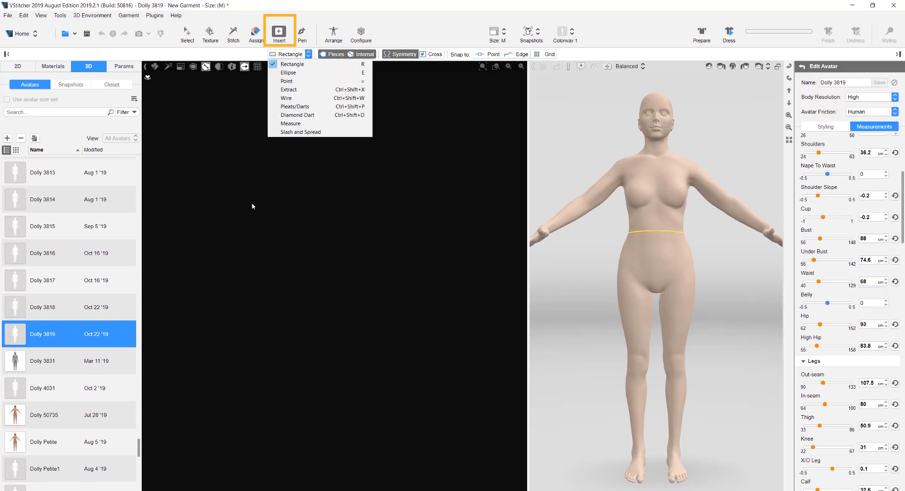
drag(285, 163, 369, 358)
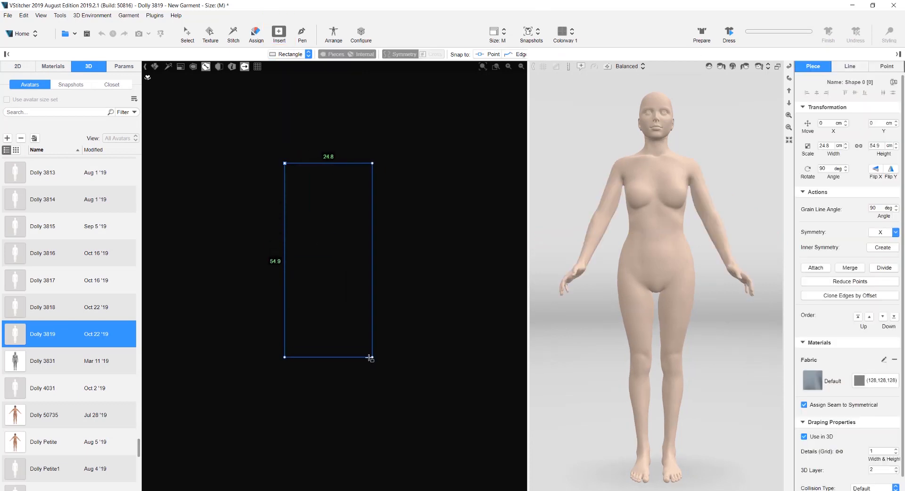
click(187, 34)
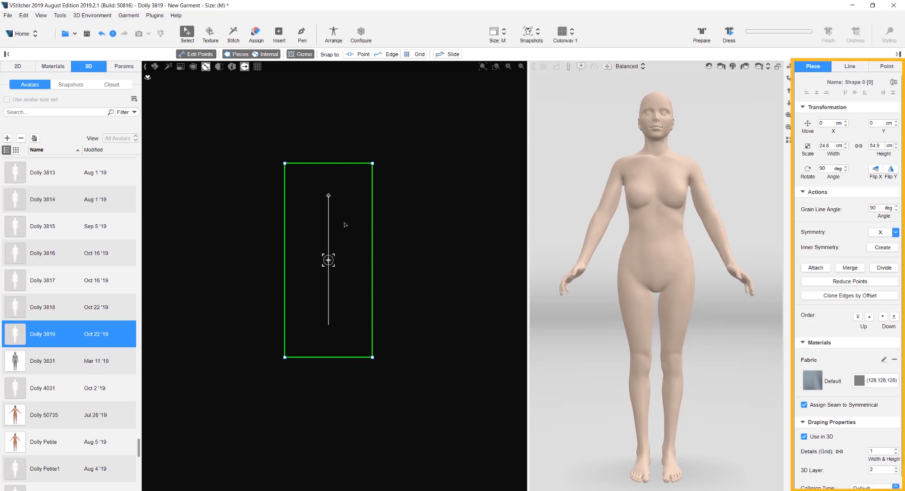
Unlink the rectangle's proportions and scale it to a width of 23.5 cm and a height of 50 cm.
click(858, 148)
double_click(826, 146)
text(23.5)
key(Return)
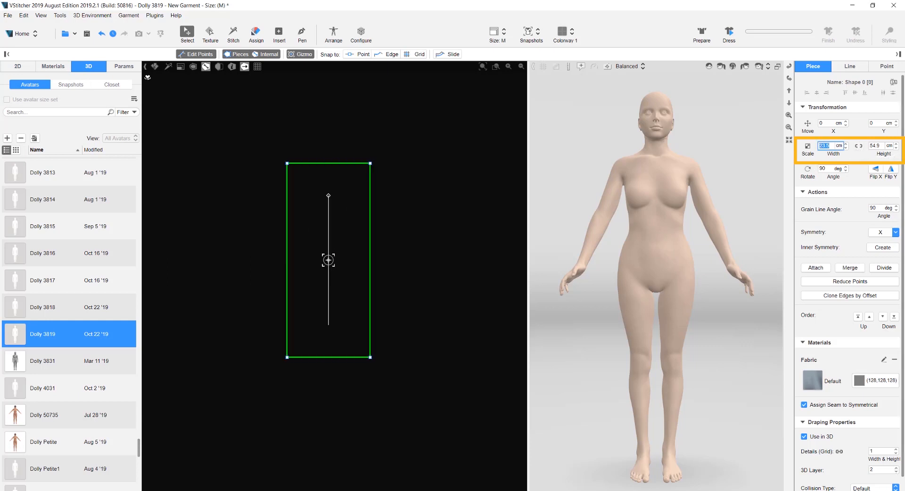
key(Tab)
text(5)
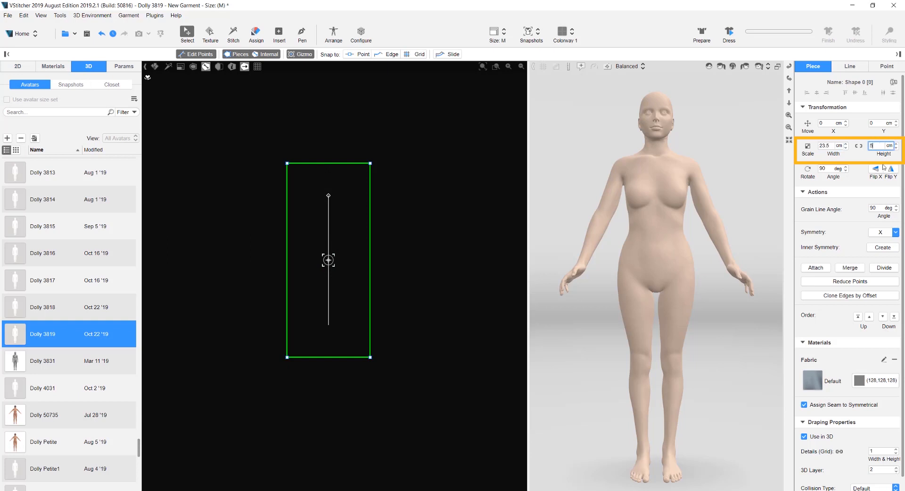
text(0)
key(Return)
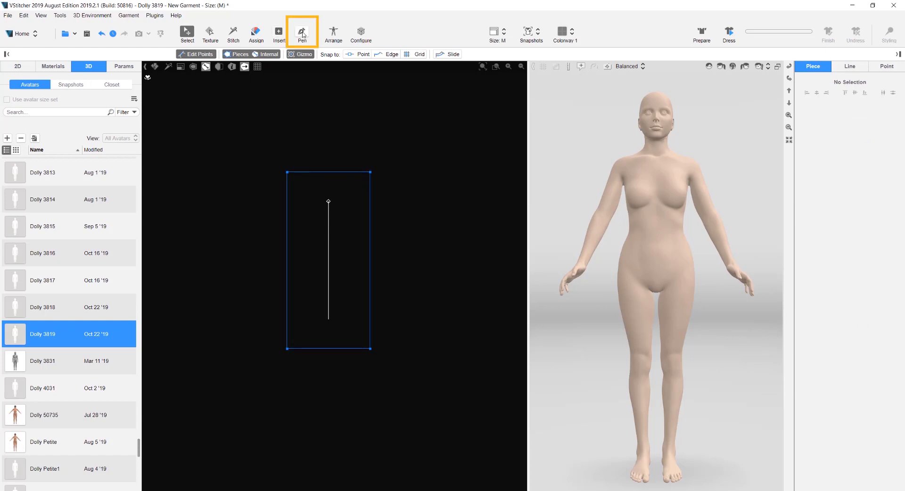
Add a point on the rectangle's left edge, 21 cm below its upper-left corner, with the Pen tool.
click(302, 33)
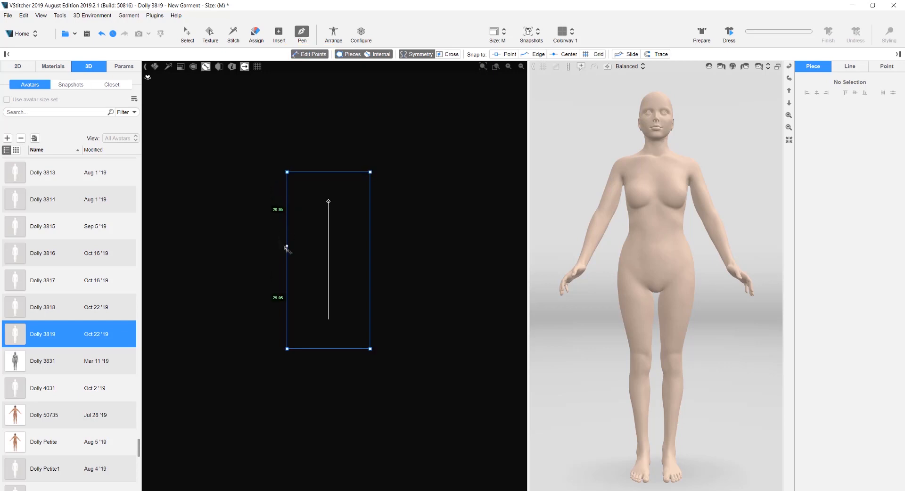
click(287, 249)
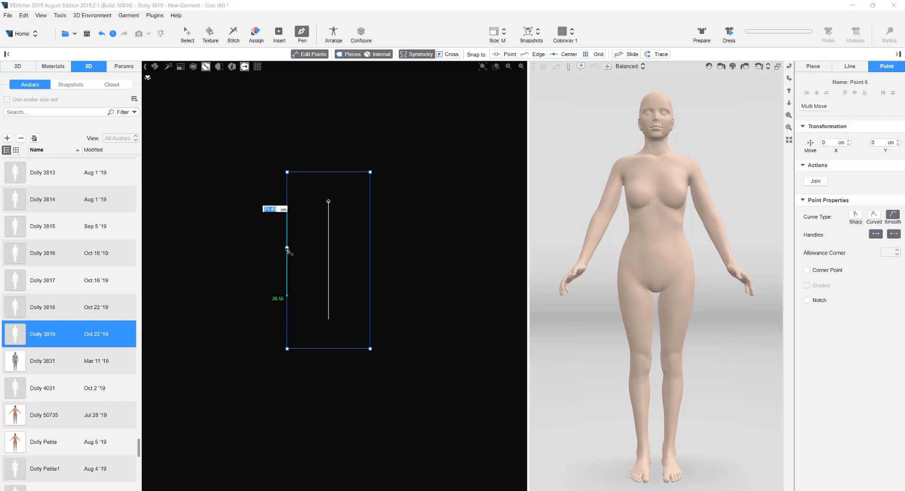
text(21)
key(Return)
key(Escape)
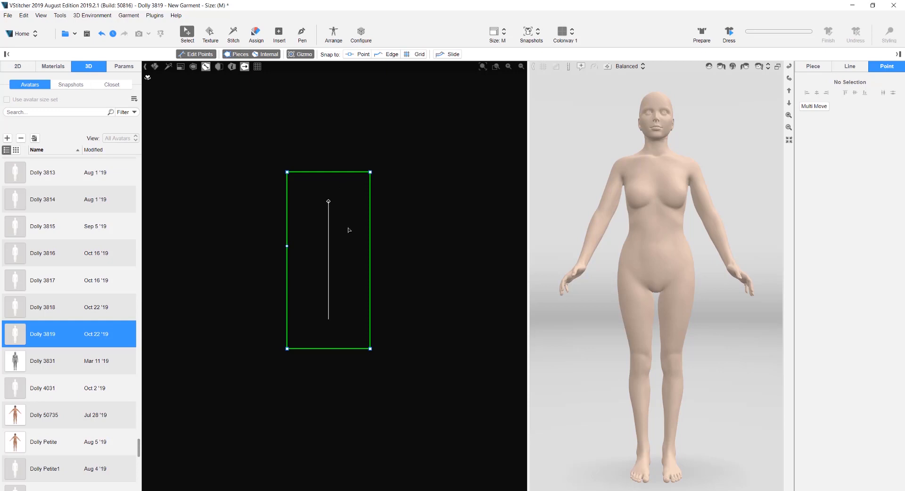
Try turning the new left-edge point into a corner point.
click(287, 246)
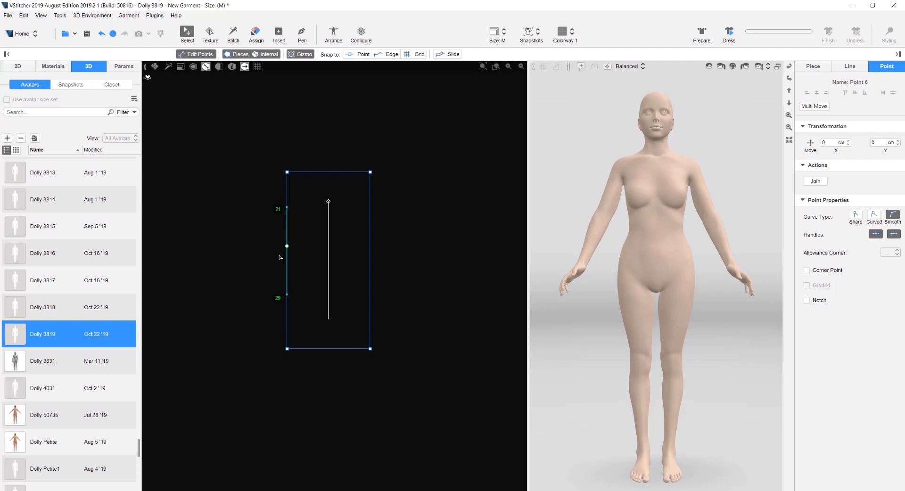
click(807, 270)
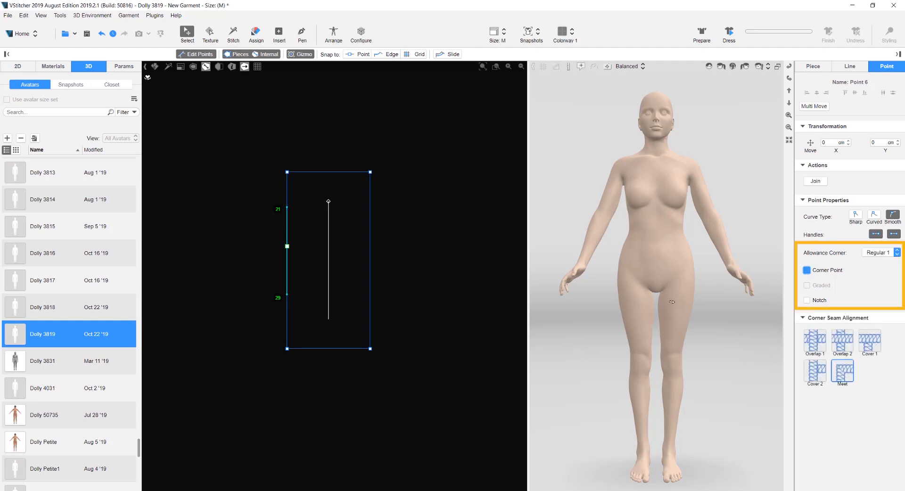
click(277, 246)
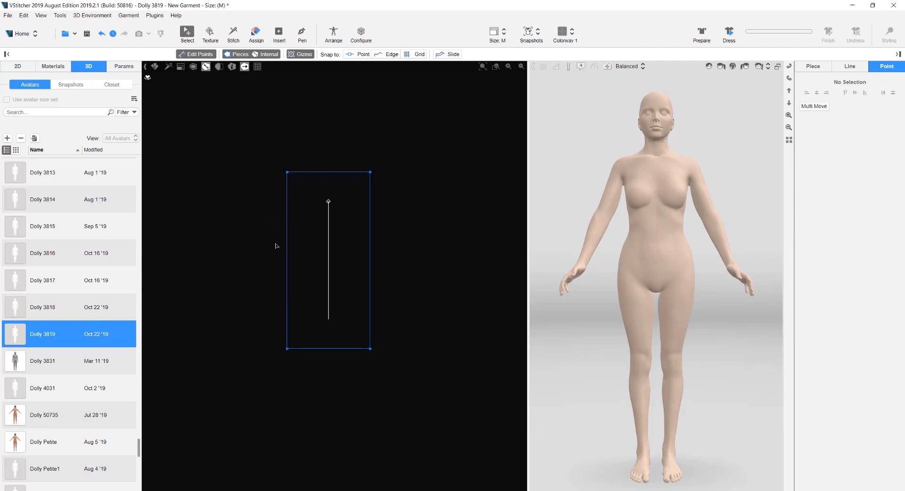
Move the piece's upper-left corner point by 3.5 cm in X and -1 cm in Y.
click(287, 172)
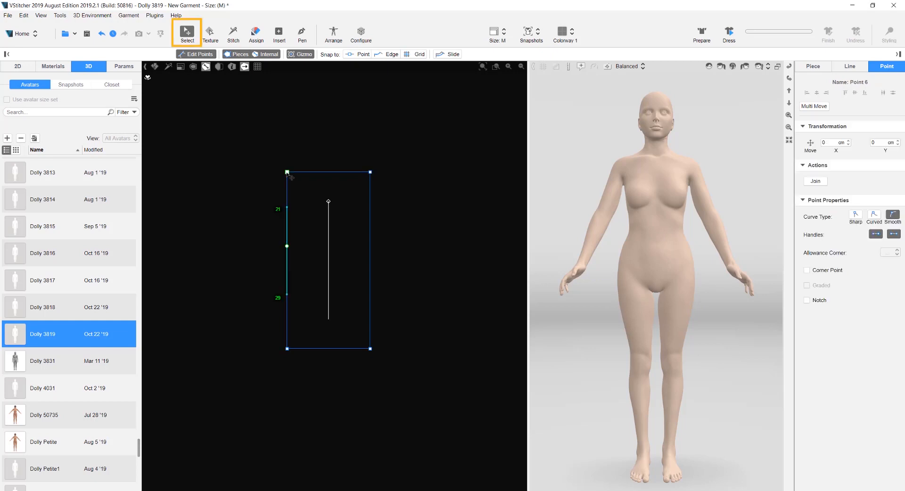
click(287, 173)
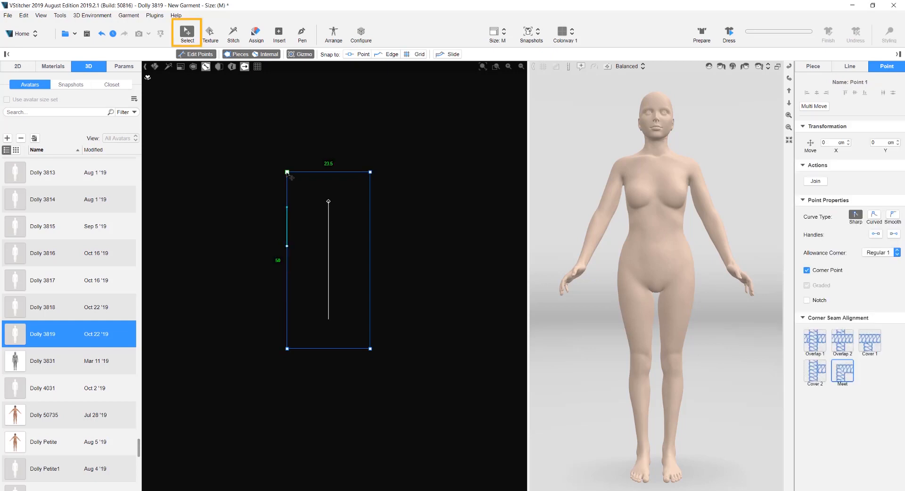
click(827, 145)
text(3.5)
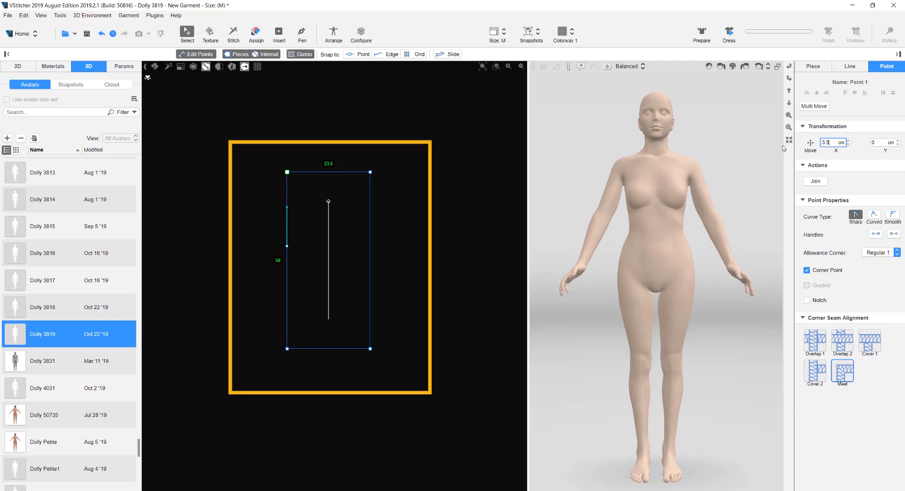
key(Return)
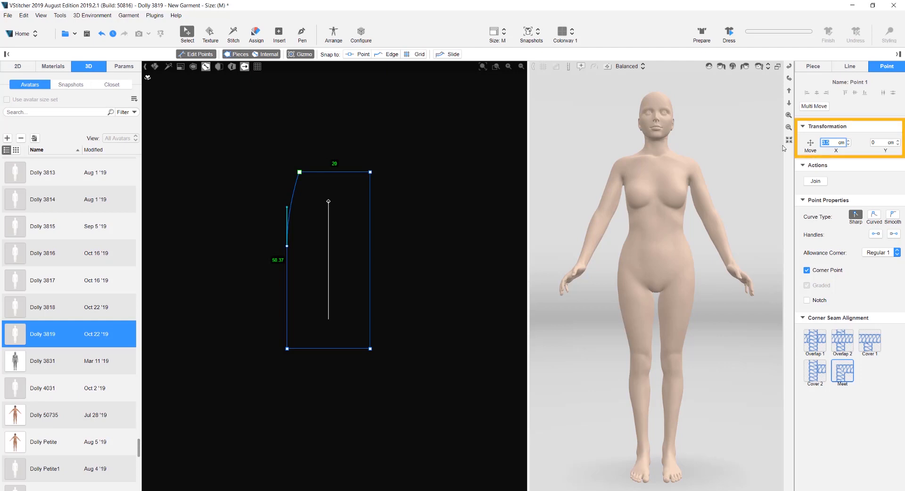
key(Tab)
text(-)
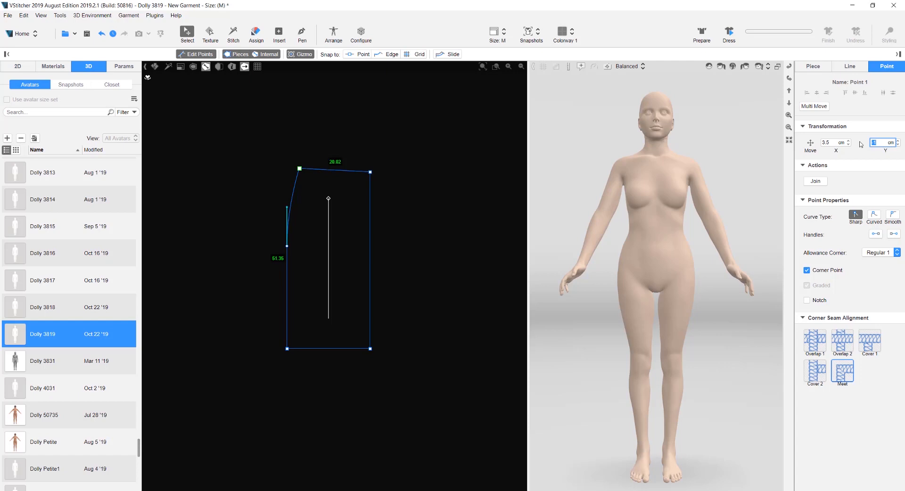
Try the Sharp, Curved and Smooth curve types on the left-edge point, bending the side seam with its handles.
click(287, 246)
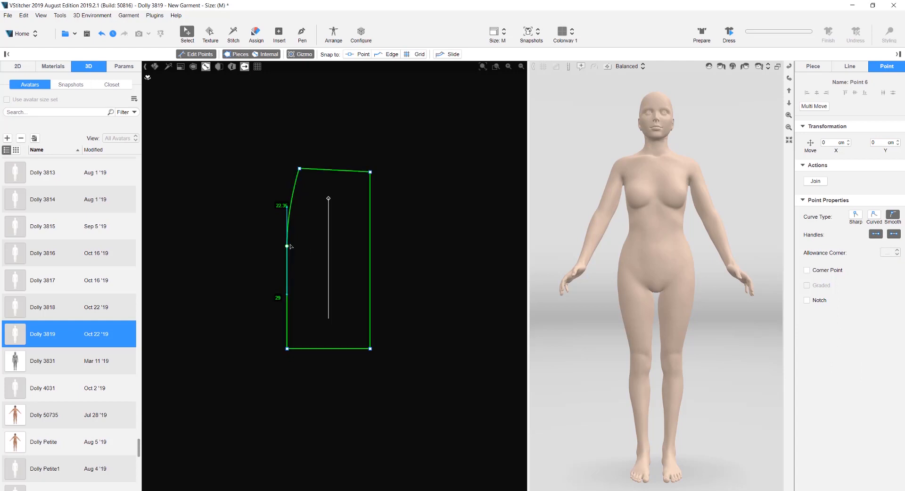
click(857, 216)
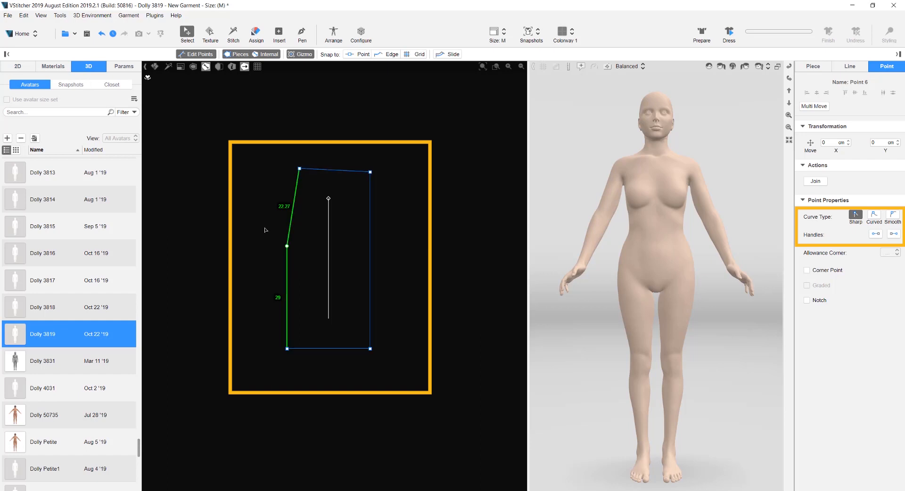
click(873, 216)
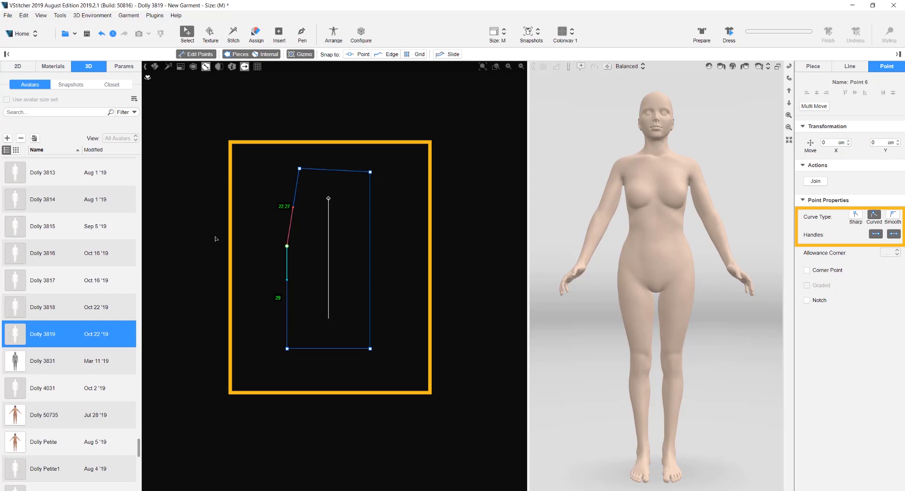
drag(287, 279, 240, 291)
drag(294, 207, 256, 210)
click(892, 216)
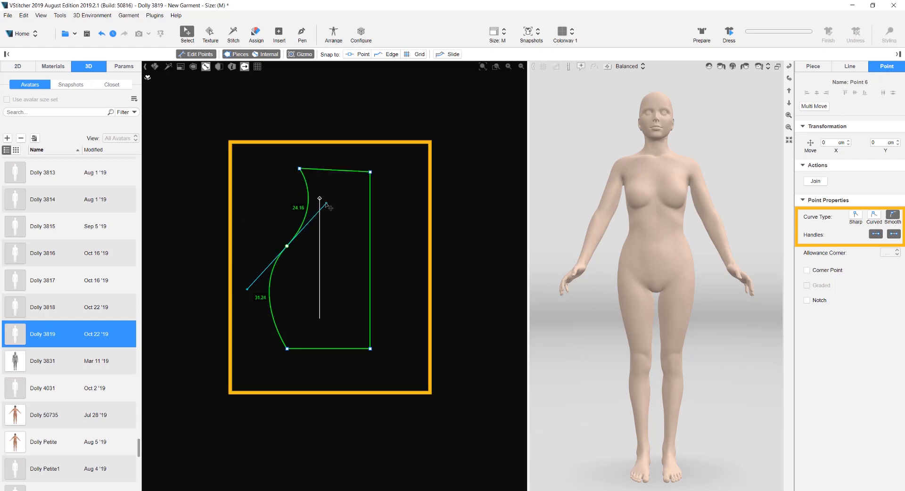
drag(326, 204, 279, 209)
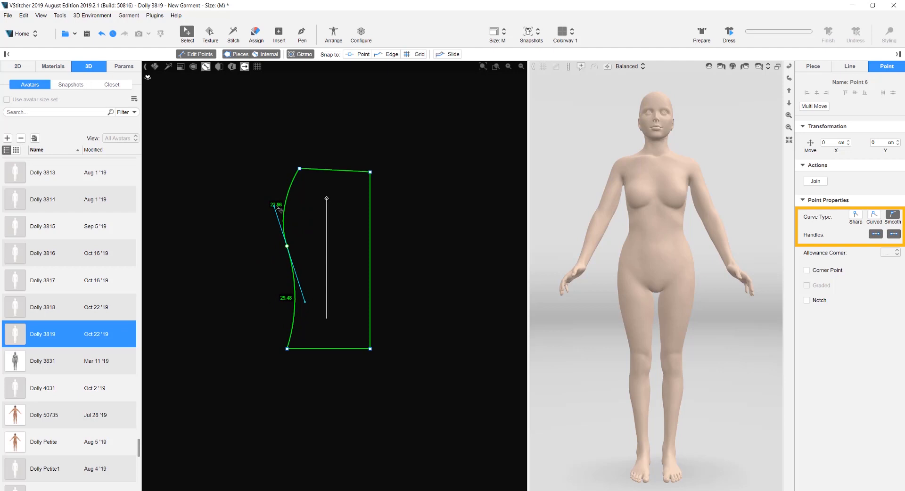
Set the left-edge point to Curved, align its upper handle vertically and remove its lower handle.
click(875, 215)
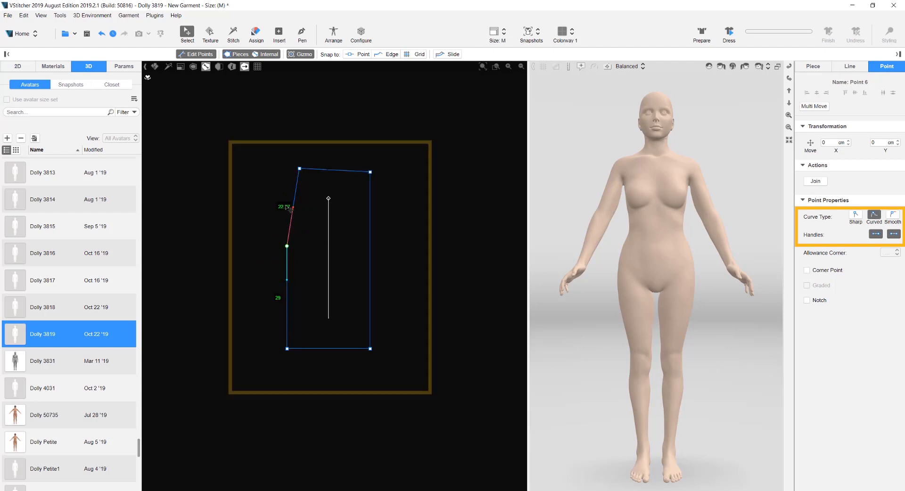
mouse_move(294, 209)
mouse_down()
mouse_move(288, 221)
mouse_move(287, 210)
mouse_up()
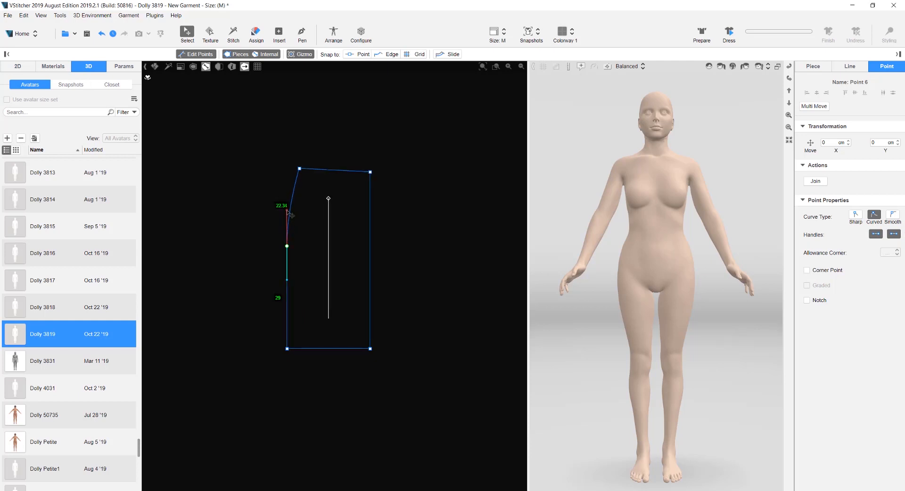
double_click(287, 280)
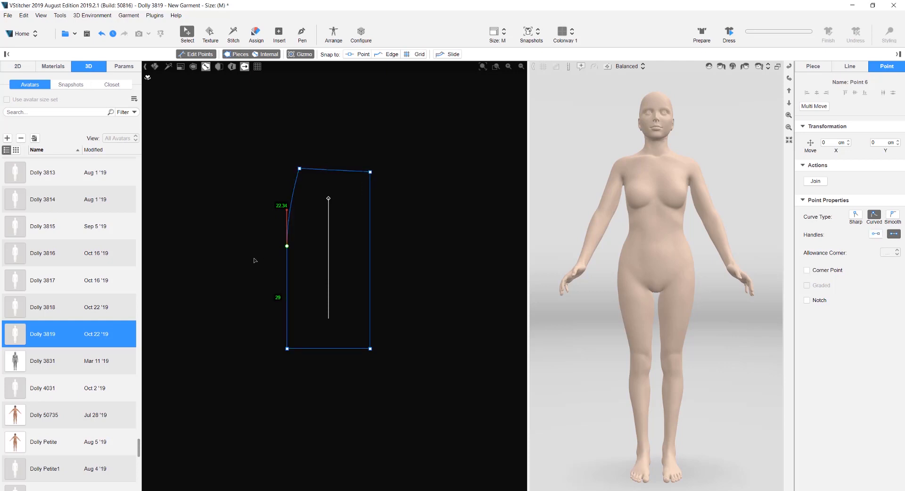
click(875, 234)
click(875, 234)
Set the piece's upper-left corner point to Curved and bend the waistline into a shallow curve with its handle.
click(300, 168)
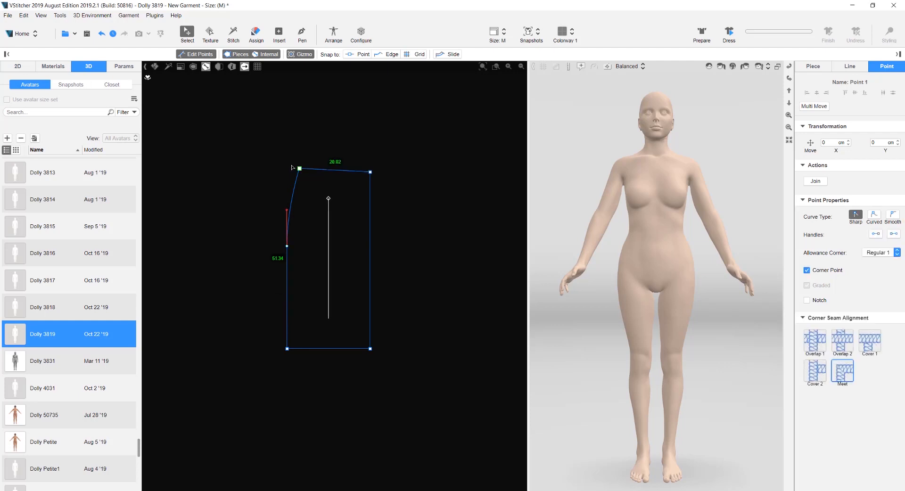
click(874, 216)
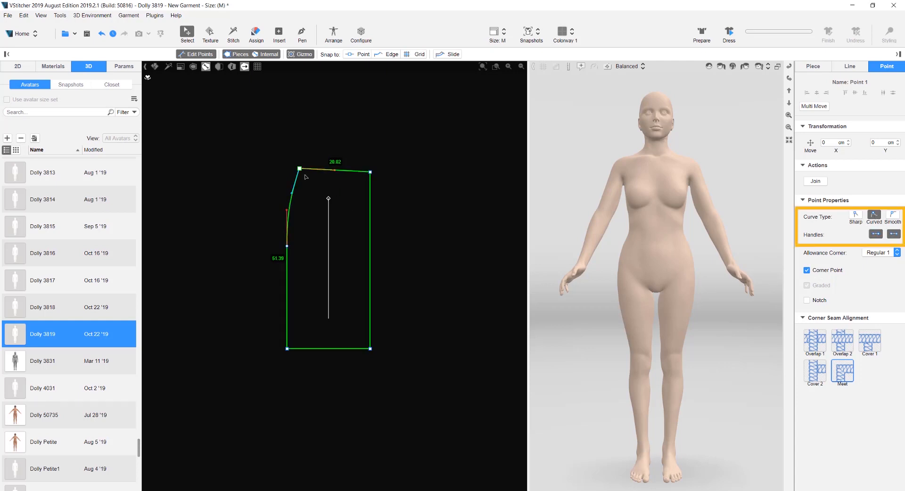
scroll(305, 173, up, 2)
drag(361, 175, 327, 172)
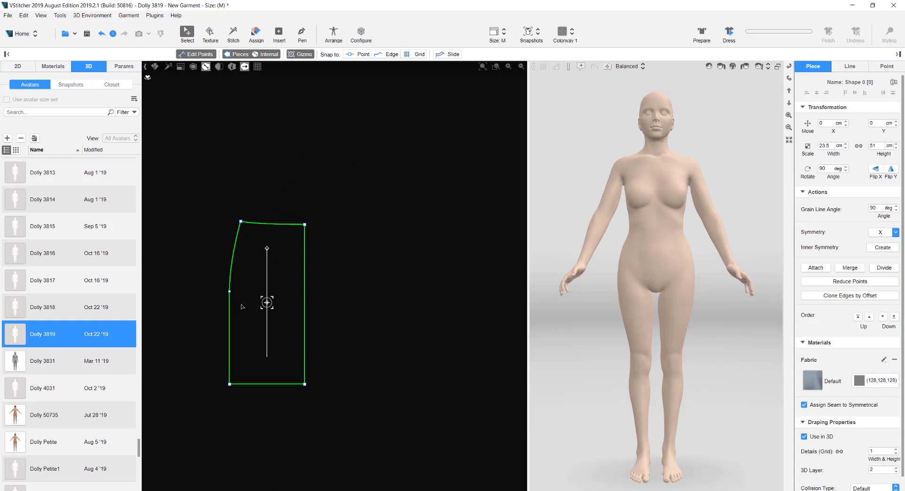
Duplicate the whole pattern piece and place the copy about 46 cm to the right of the original.
key(e)
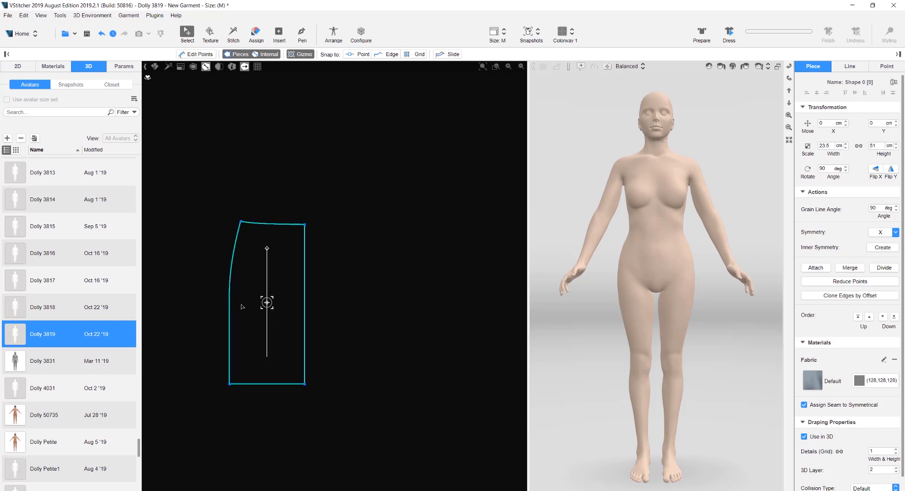
key(ctrl+v)
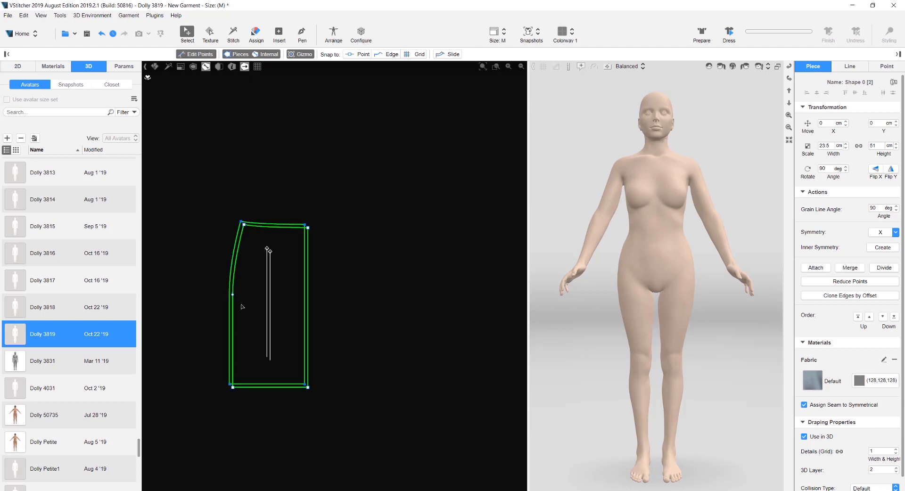
drag(242, 306, 390, 303)
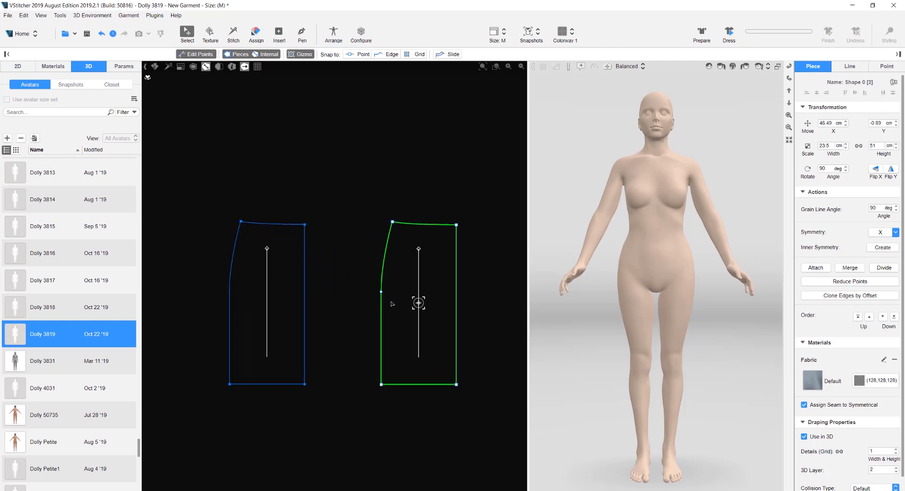
click(392, 460)
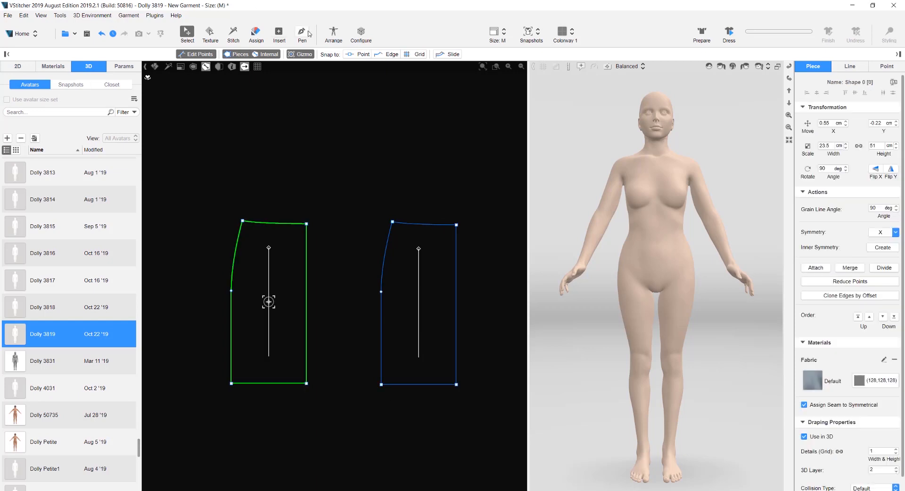
Add a point on the original piece's waistline 7 cm from the upper-left corner with the Pen tool and make it a corner point.
click(306, 34)
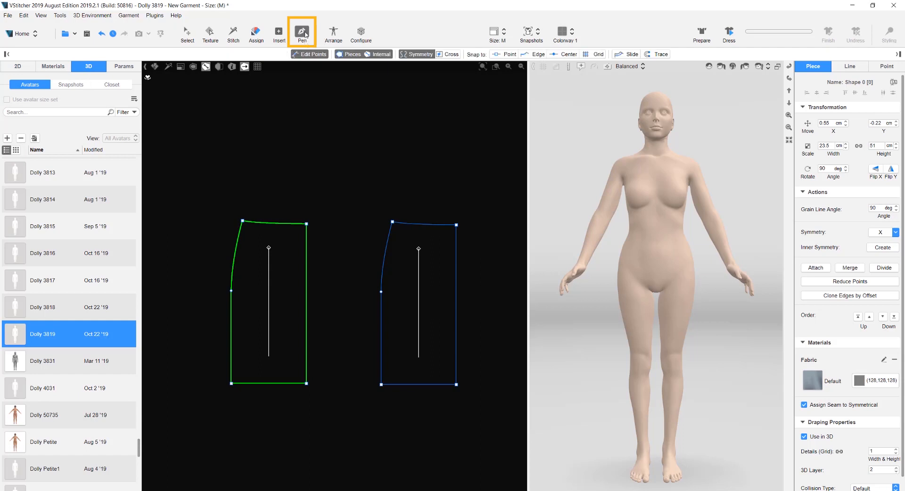
scroll(266, 226, up, 1)
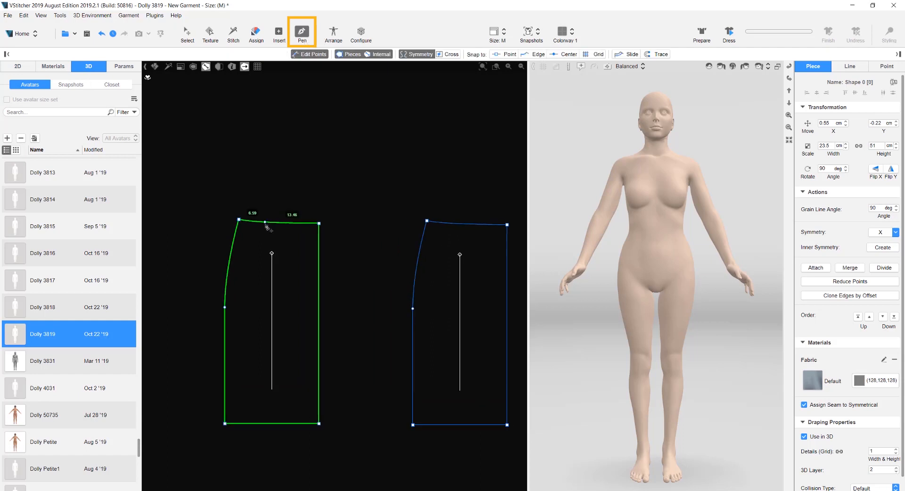
scroll(267, 227, up, 1)
click(265, 223)
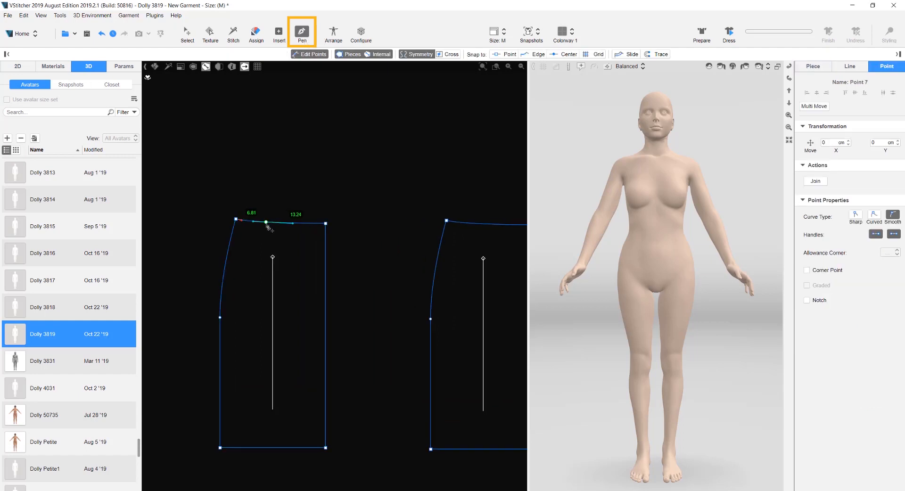
text(7)
key(Return)
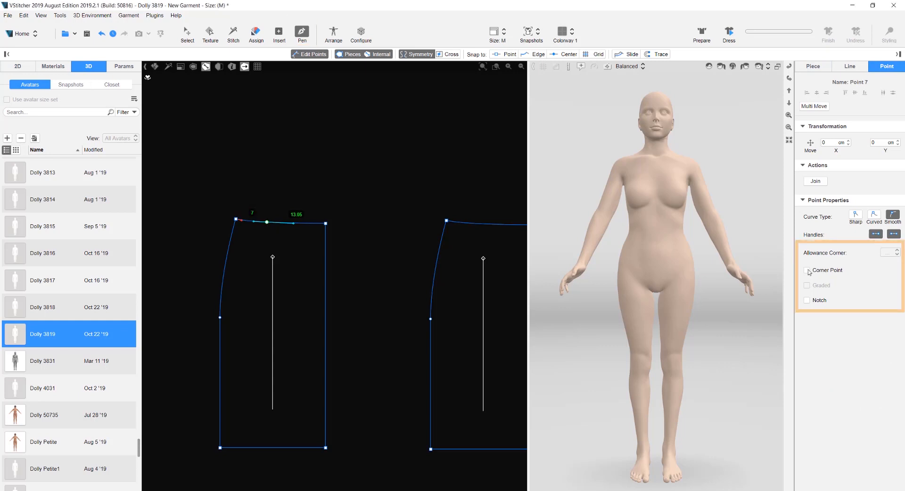
click(807, 270)
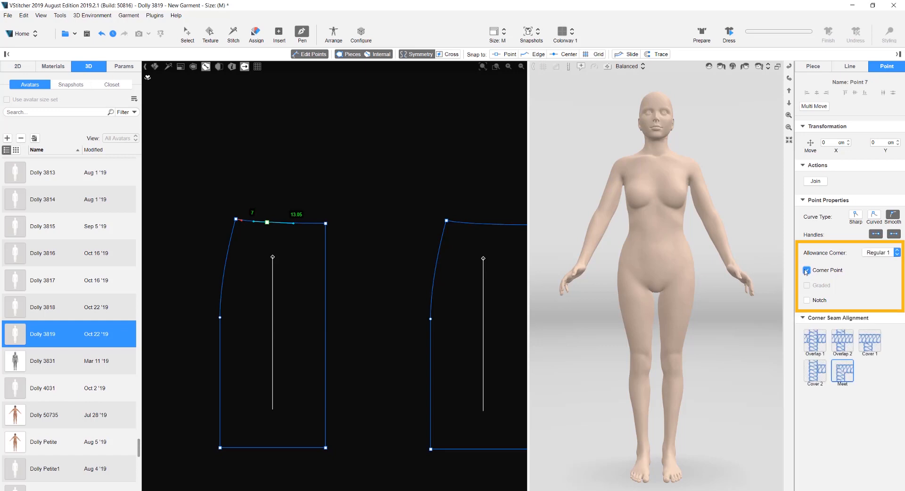
Add a second waistline point 2.5 cm to the right of the first one and make it a corner point.
scroll(267, 266, up, 3)
click(287, 199)
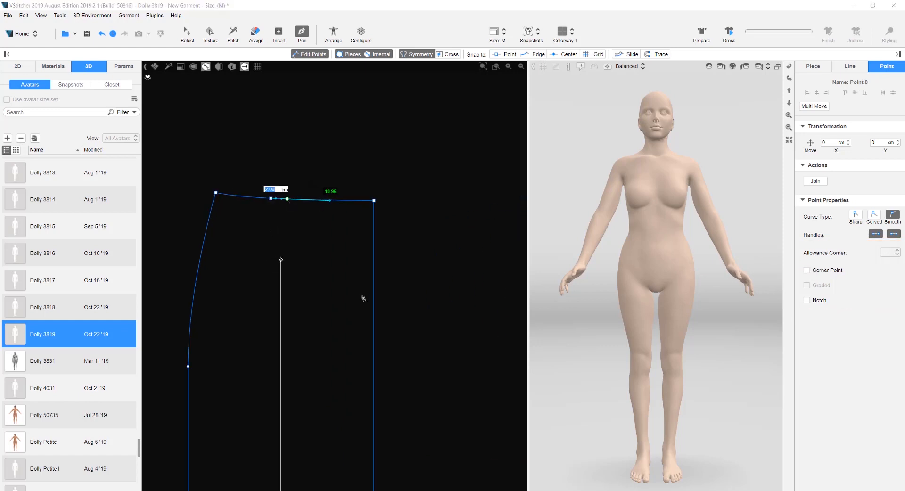
text(2.5)
key(Return)
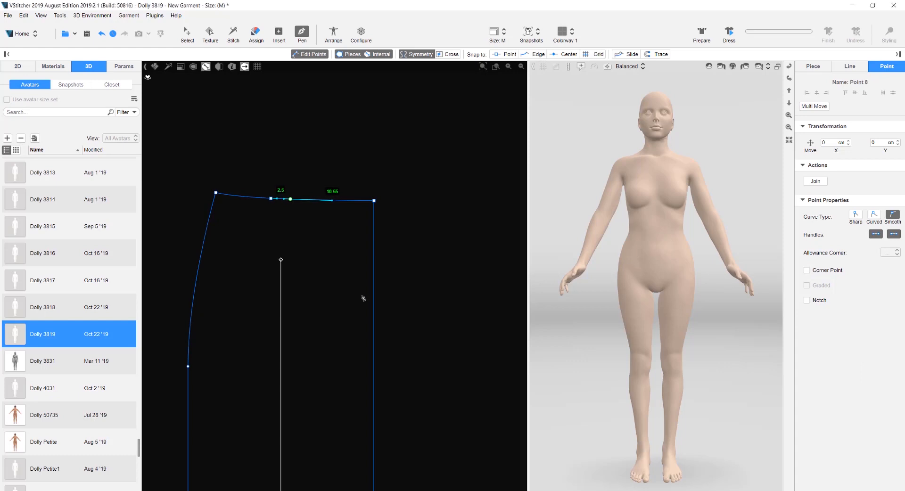
click(807, 271)
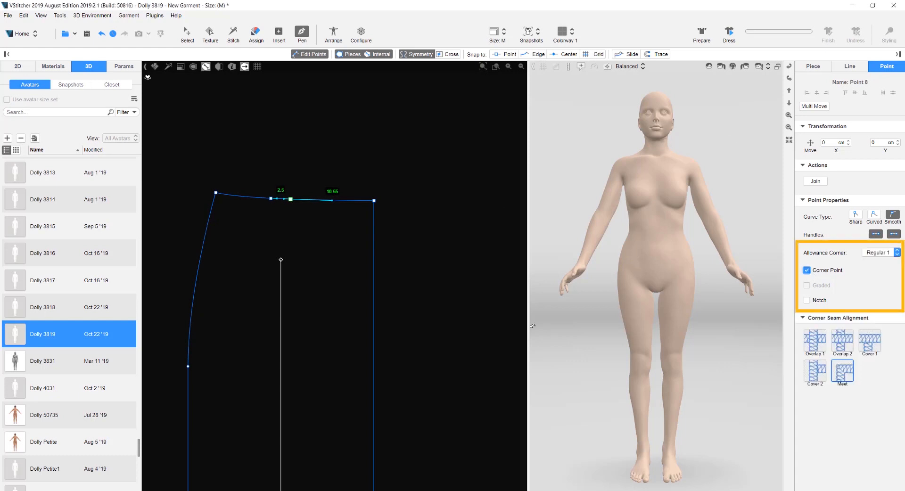
Turn on snapping to Center, add a point midway between the two new waistline points and make it a corner point.
scroll(283, 236, up, 2)
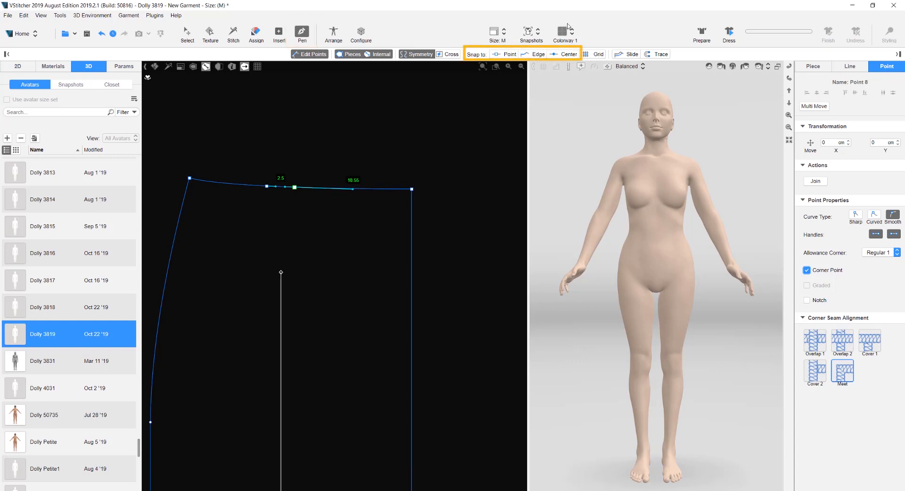
click(564, 55)
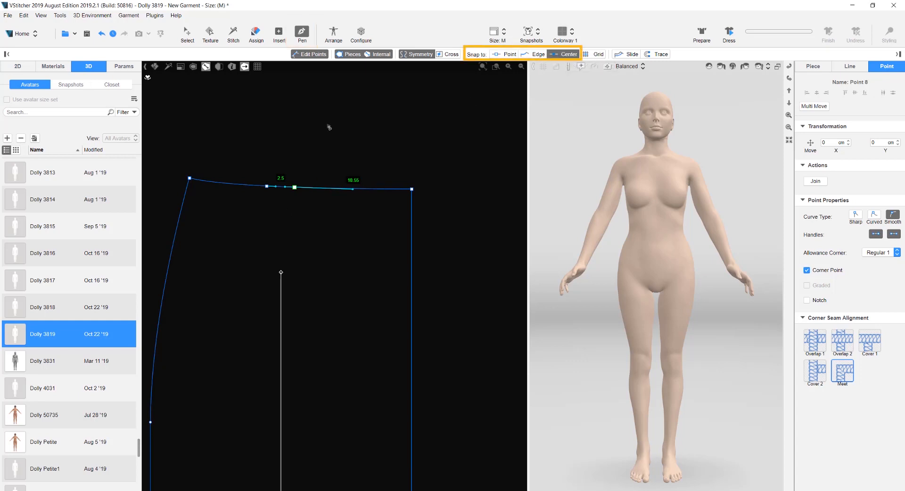
scroll(280, 197, up, 2)
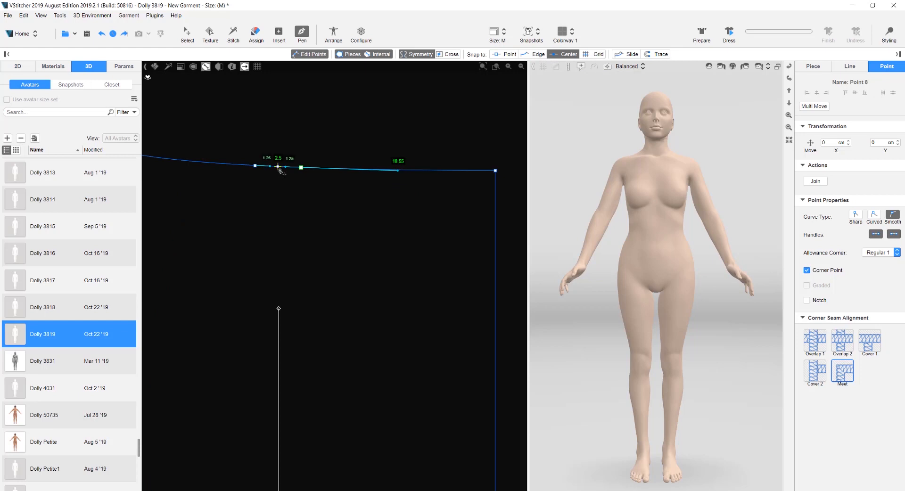
click(278, 166)
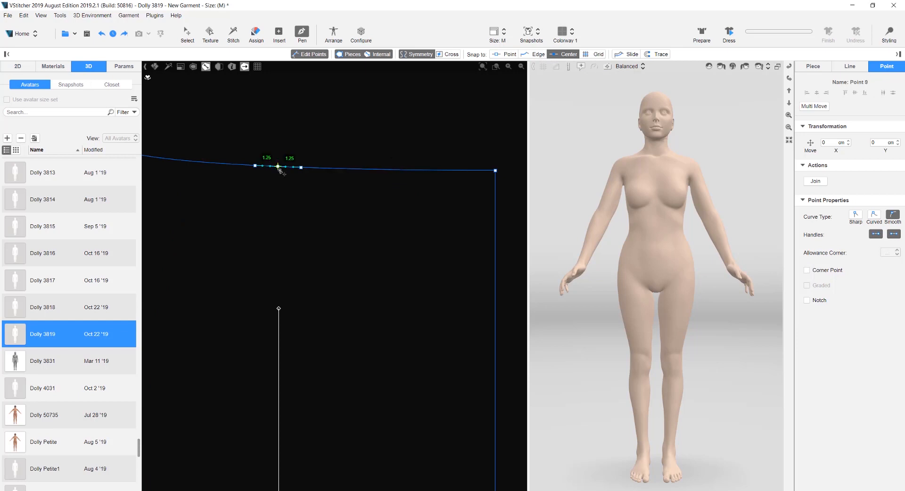
key(Tab)
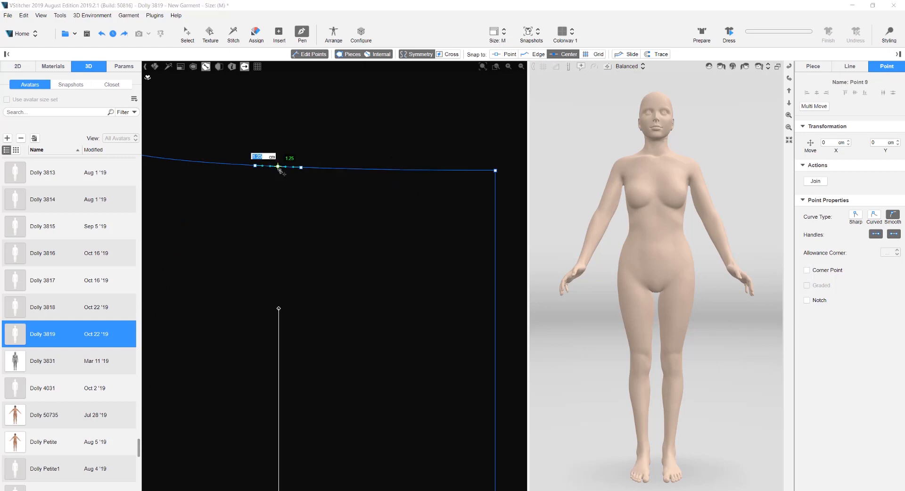
key(Return)
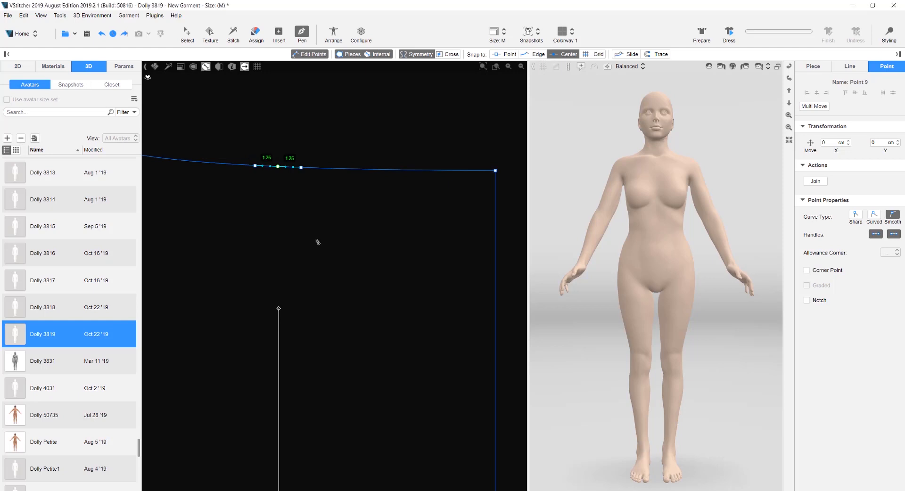
click(806, 272)
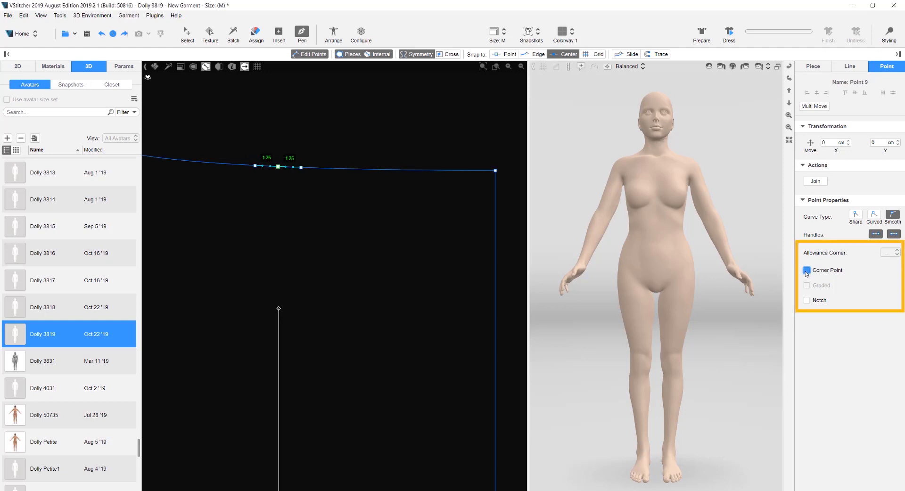
Move the middle waistline point 11 cm in Y with the Select tool to form the dart tip.
scroll(314, 283, down, 2)
scroll(314, 283, down, 1)
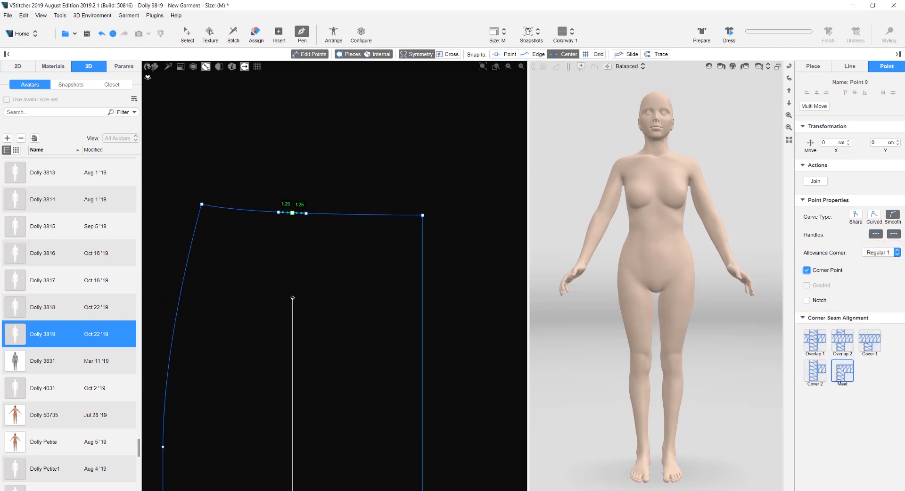
click(187, 41)
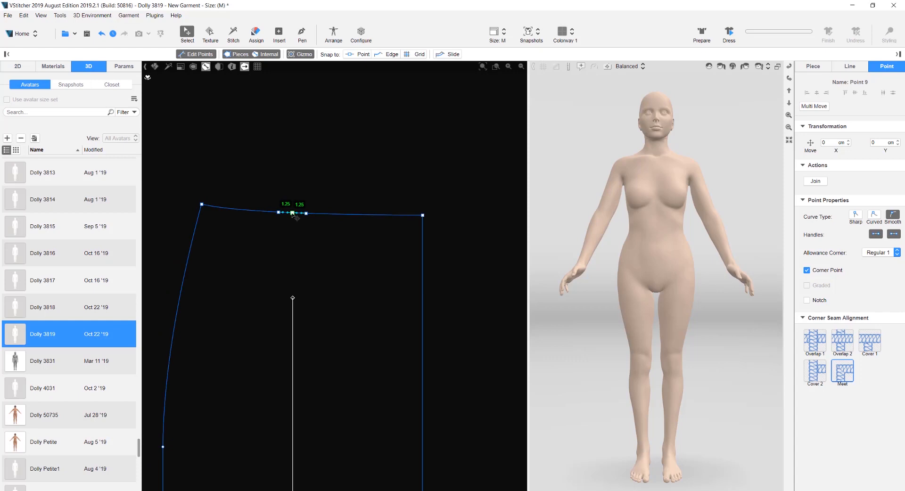
click(881, 142)
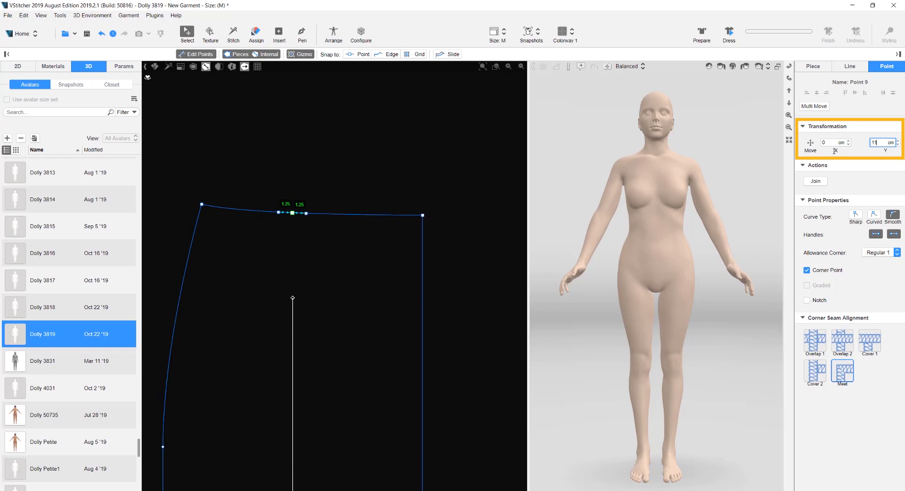
text(11)
key(Return)
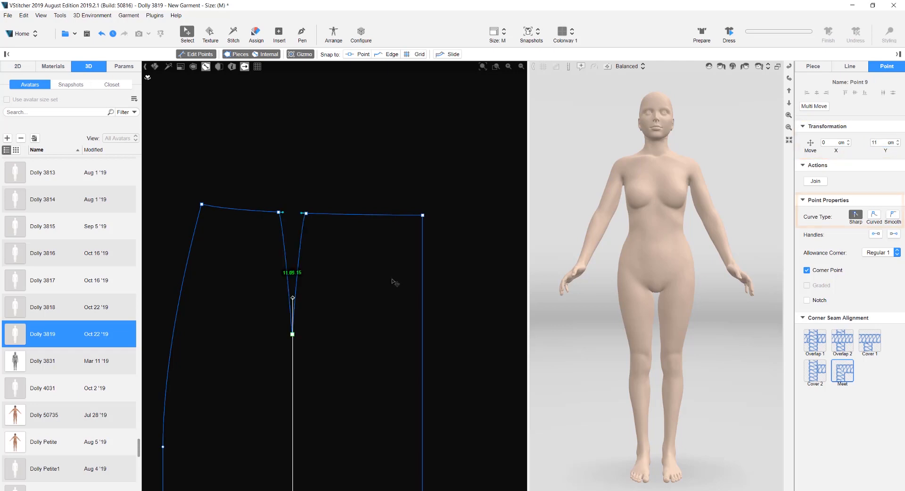
Straighten both dart legs by collapsing the inner curve handles of the dart's two waistline points.
click(306, 213)
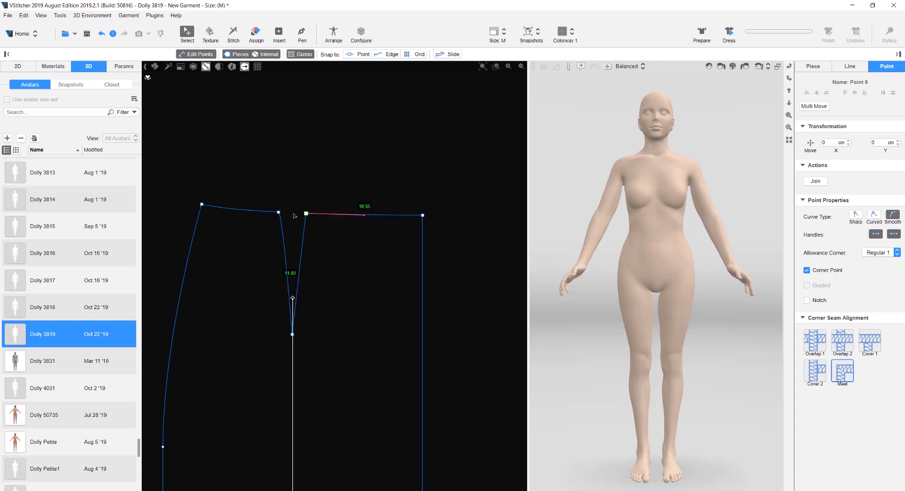
click(279, 212)
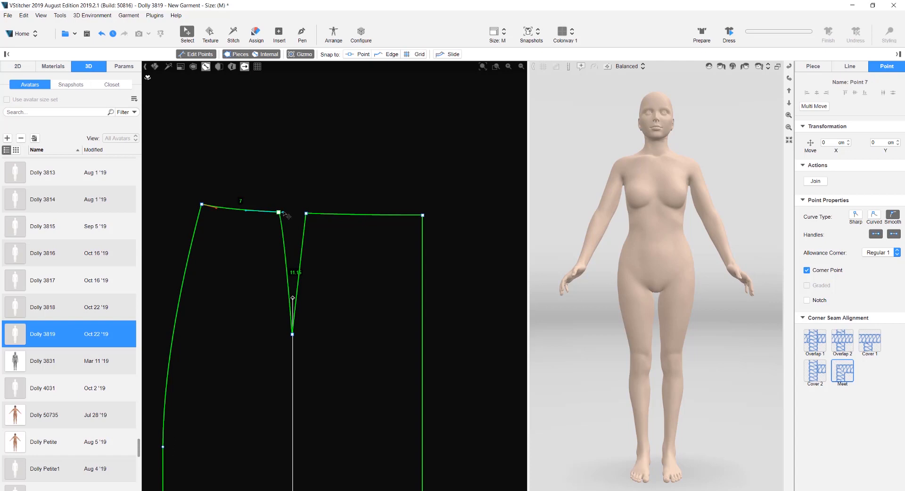
drag(283, 213, 287, 217)
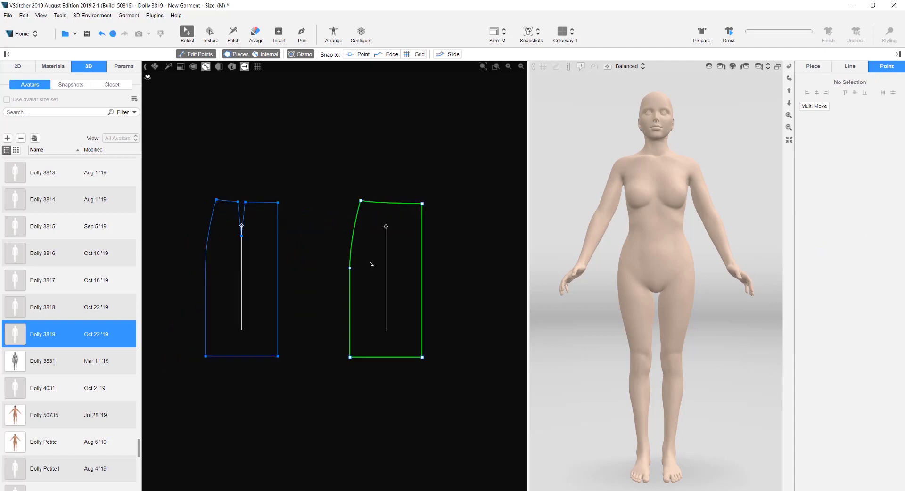
Shift the copied piece about 5.75 cm in X and insert a dart about 16 cm deep on its waistline with Pleats/Darts.
drag(370, 262, 388, 262)
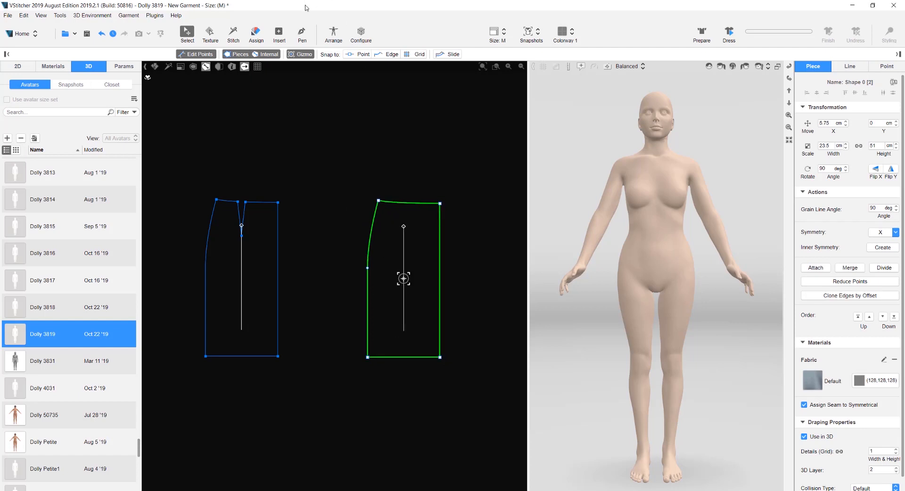
click(279, 32)
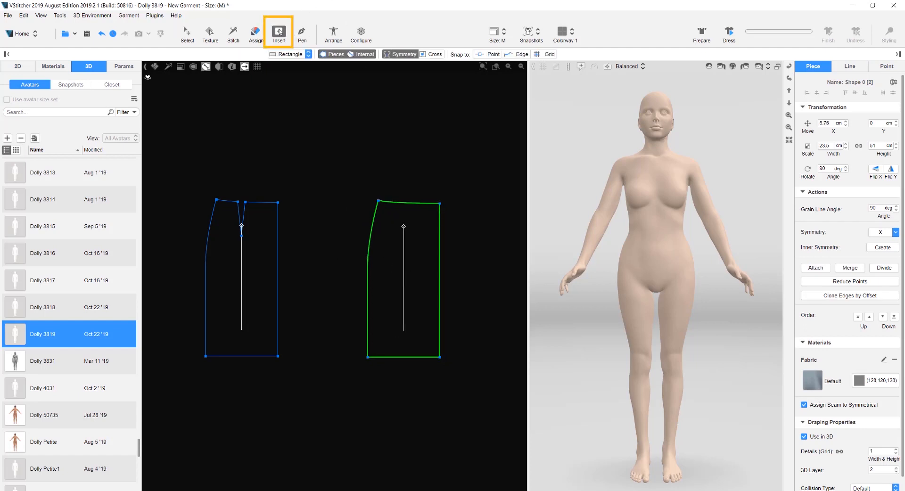
click(309, 53)
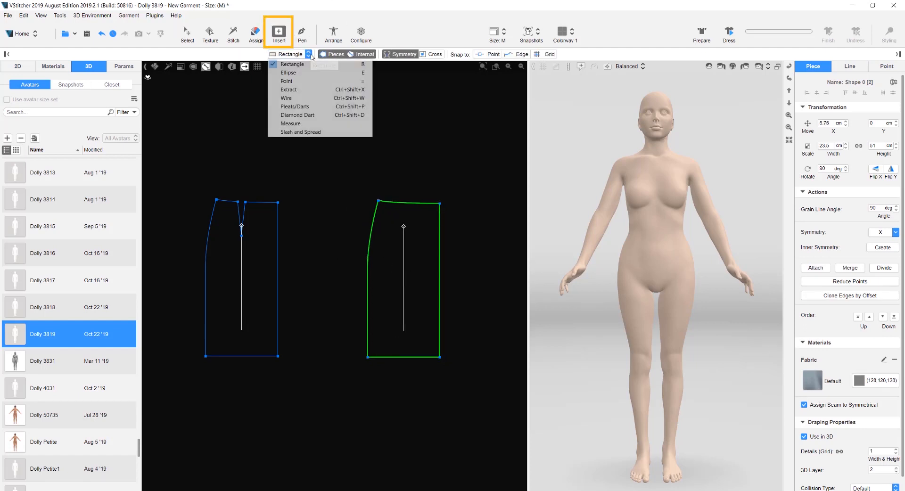
click(295, 107)
scroll(411, 204, up, 2)
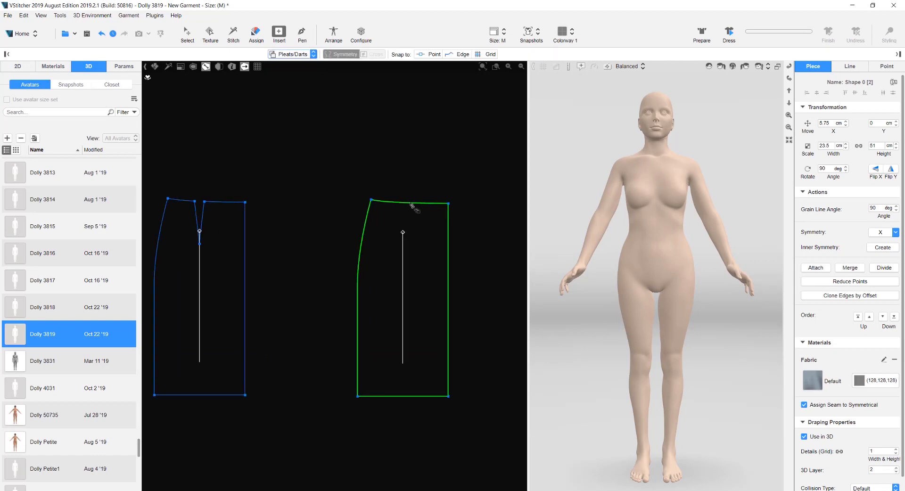
click(408, 203)
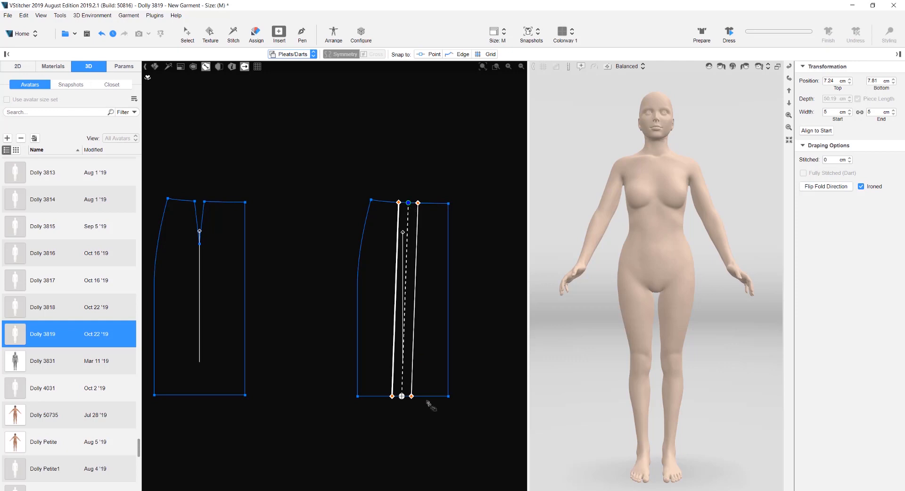
drag(401, 396, 408, 265)
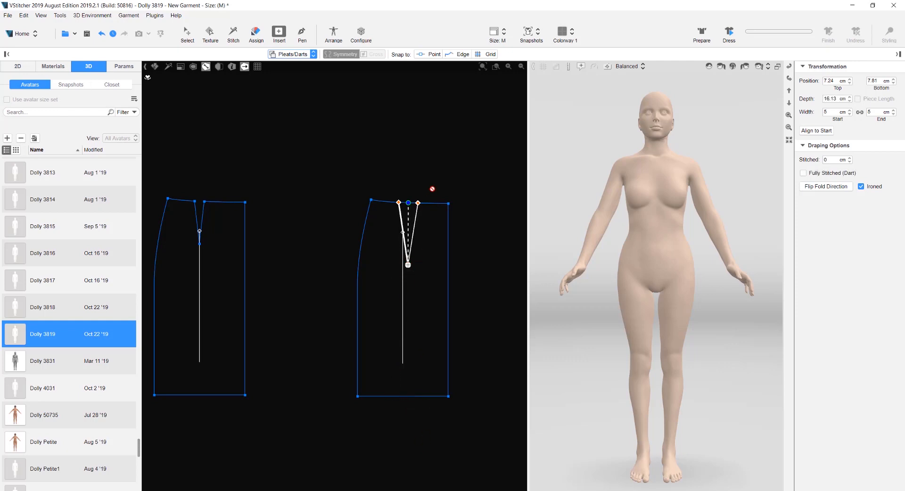
Set the inserted waist dart's width to 3.5 cm and depth to 15 cm, and make it fully stitched.
scroll(414, 202, up, 2)
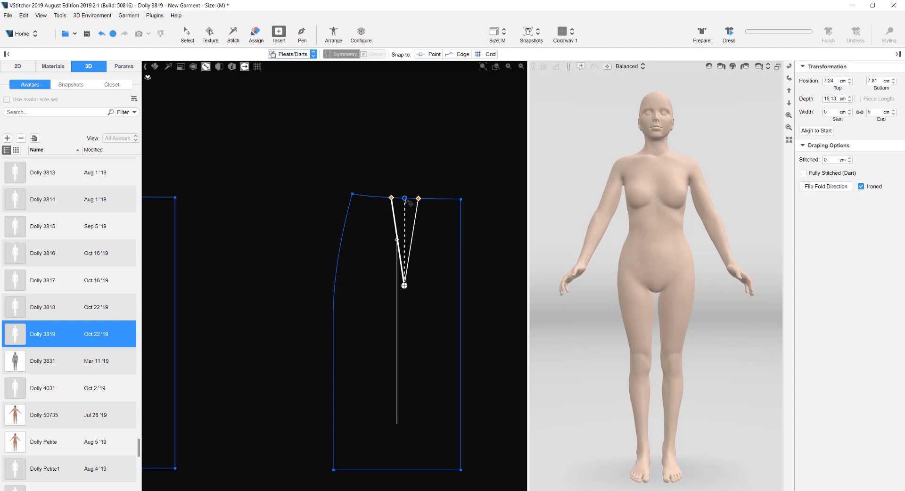
click(829, 112)
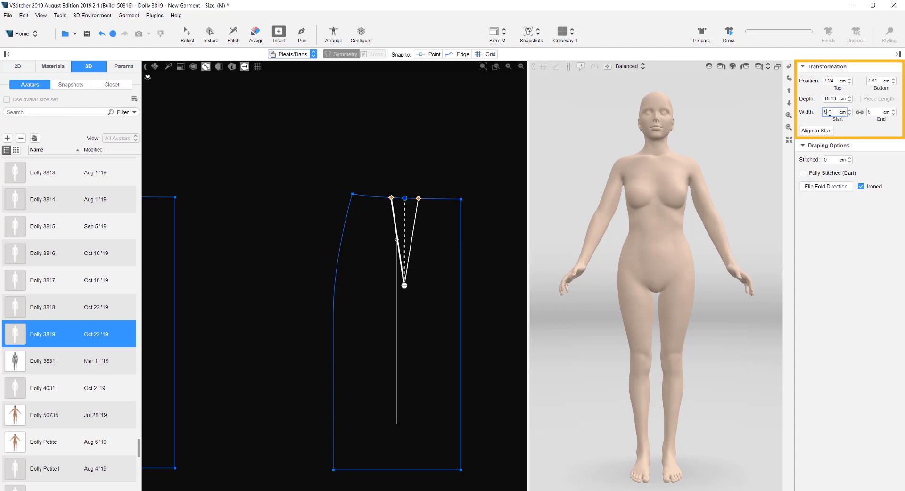
drag(830, 112, 798, 114)
text(3.5)
key(Return)
key(shift+Tab)
text(1)
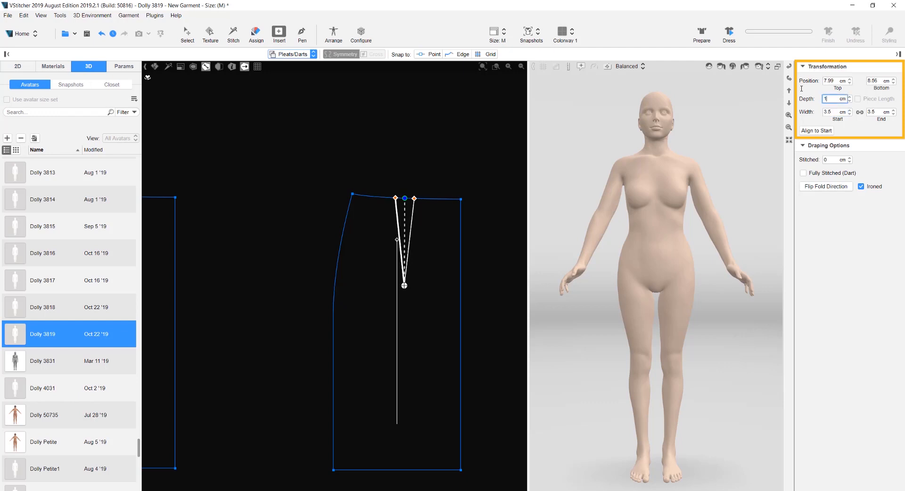
text(5)
key(Return)
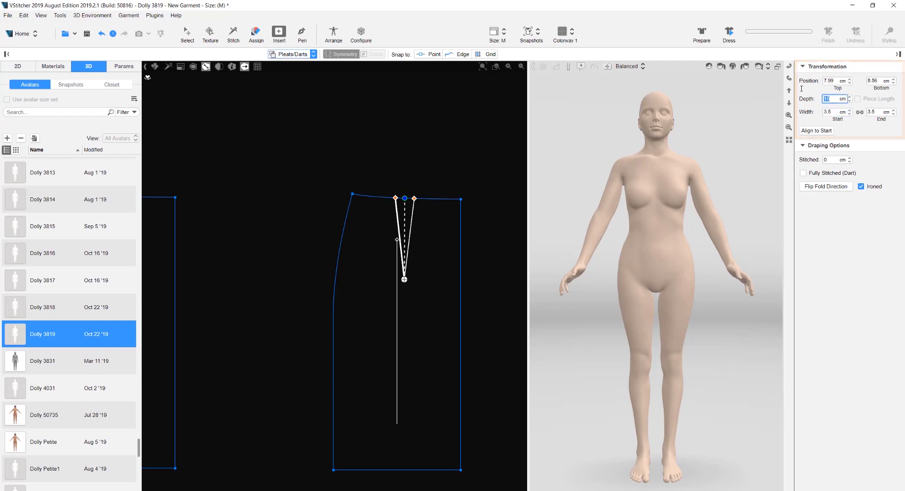
click(803, 173)
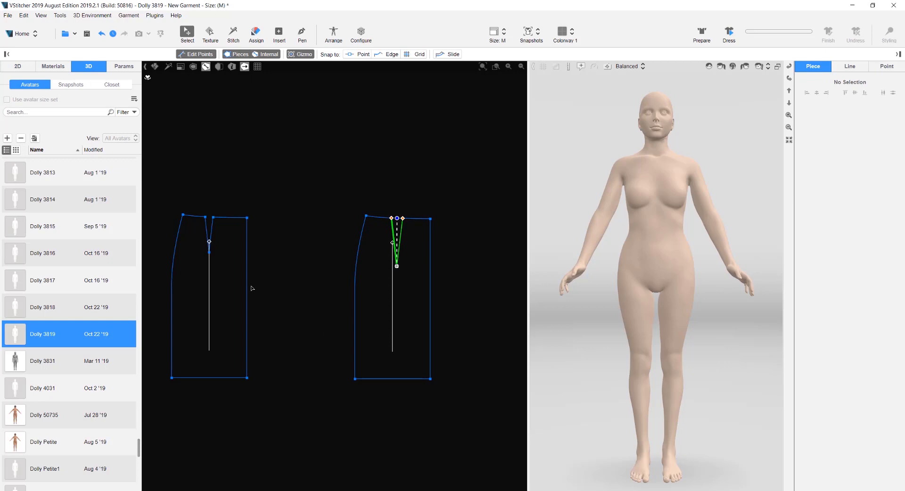
Create edge symmetry on the straight centre edges of both half pieces, then try moving a hem corner and undo that move.
click(248, 288)
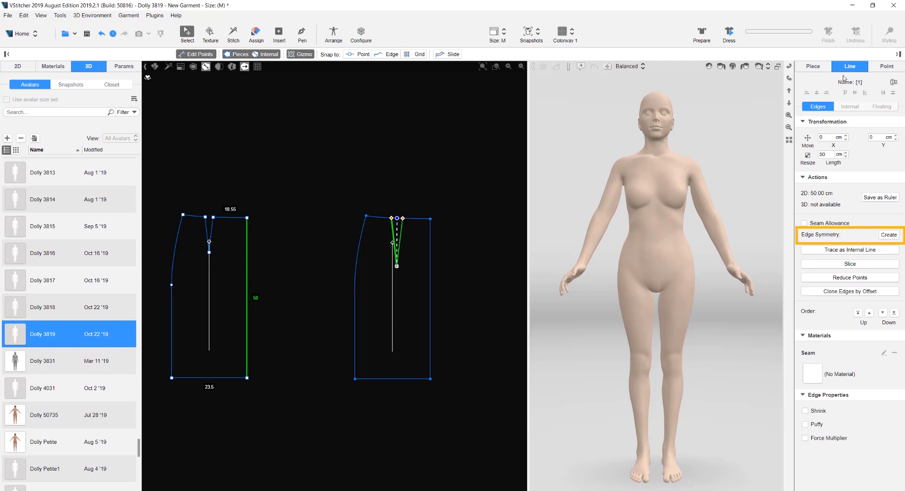
click(888, 238)
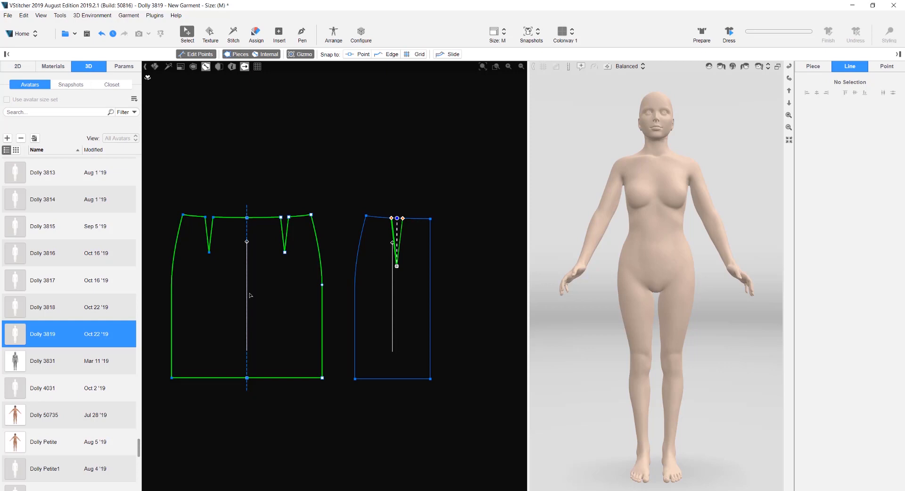
click(431, 292)
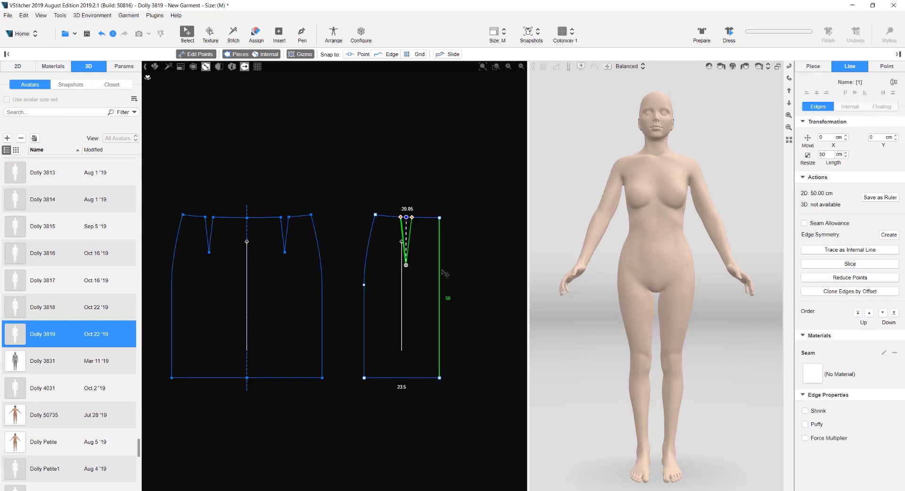
click(888, 238)
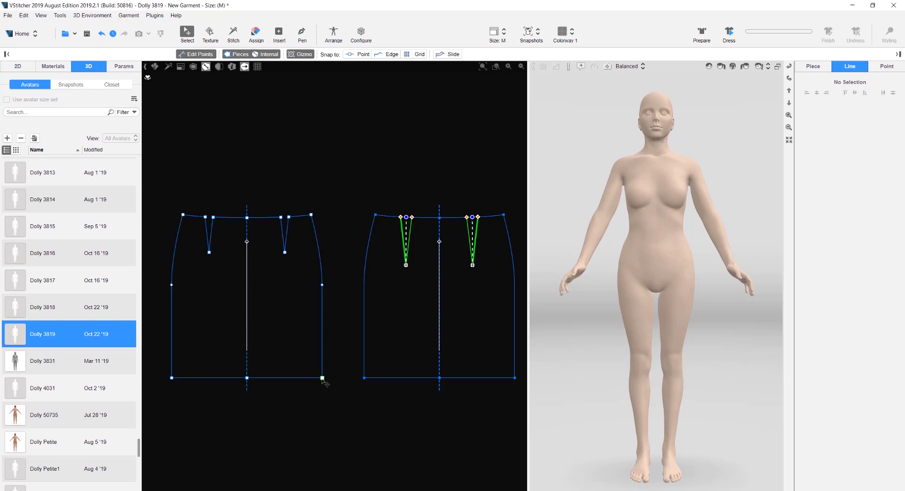
mouse_move(323, 378)
mouse_down()
mouse_move(299, 382)
mouse_move(265, 348)
mouse_move(309, 377)
mouse_move(365, 382)
mouse_move(273, 353)
mouse_move(339, 377)
mouse_up()
key(ctrl+z)
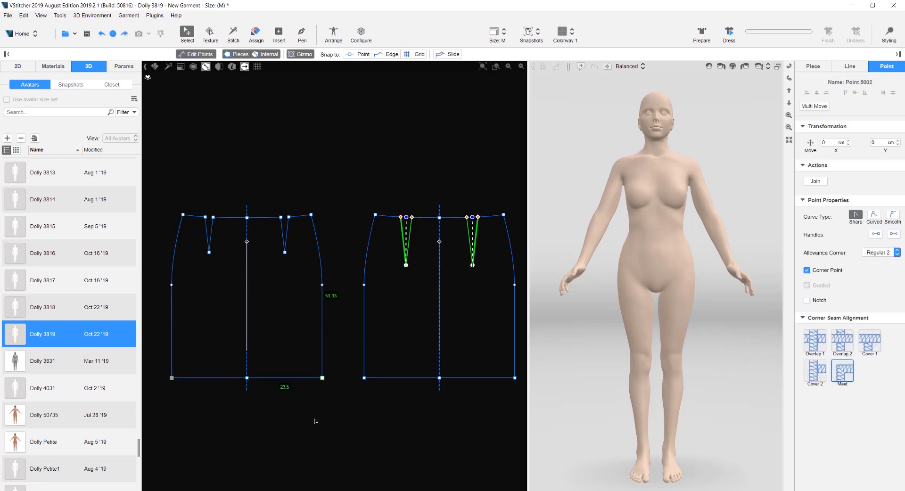
Rename the piece with the manual darts FR and the piece with the inserted darts BK.
click(17, 66)
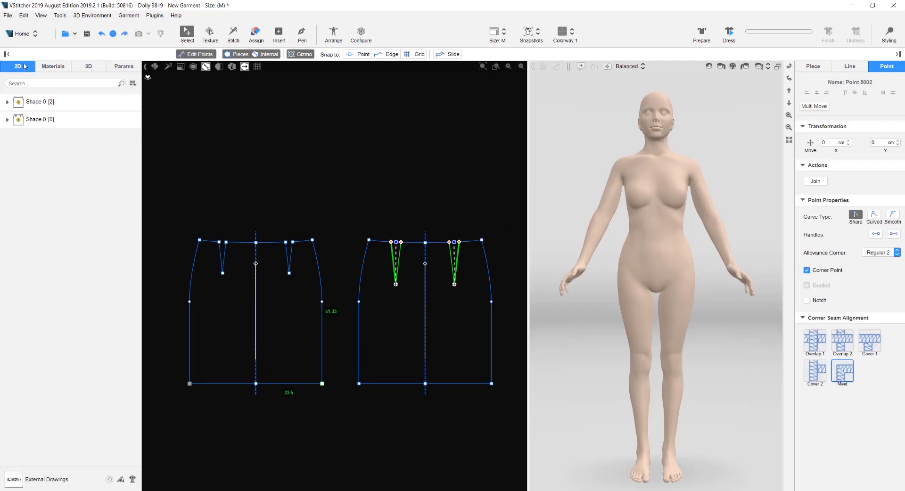
click(243, 320)
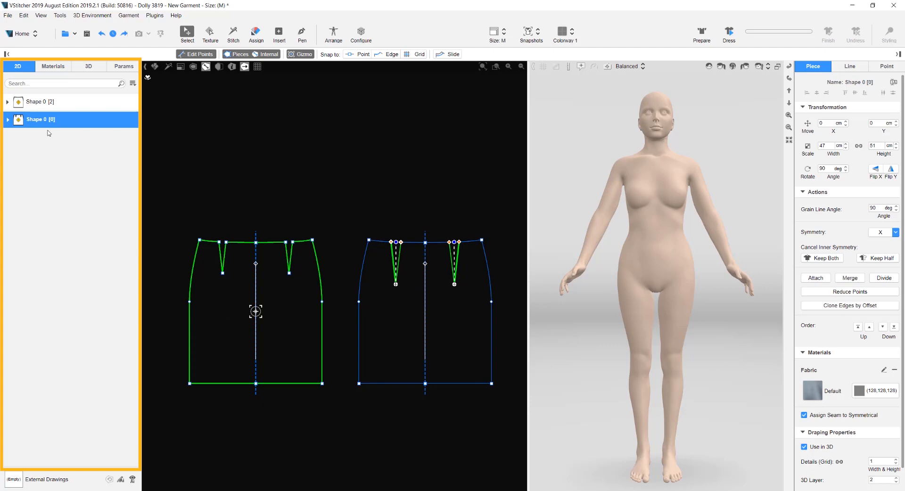
key(F2)
text(FR)
key(Return)
double_click(35, 102)
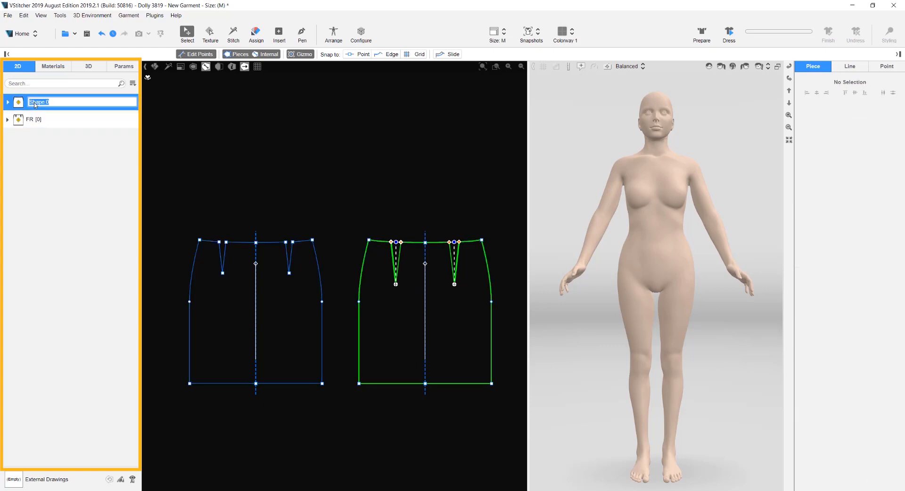
text(BK)
key(Return)
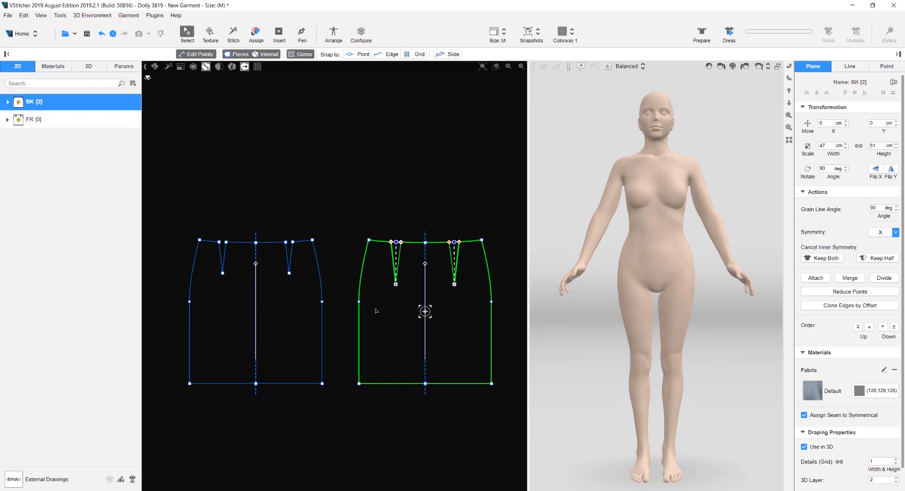
Arrange FR on the front silhouette's skirt area and BK on the back silhouette's skirt area, and prepare the garment in 3D.
click(334, 33)
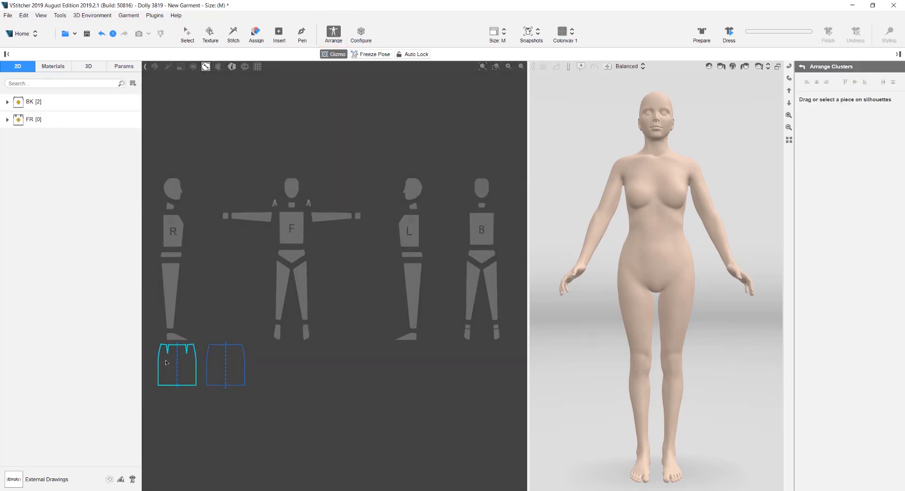
drag(166, 362, 275, 282)
drag(213, 377, 460, 294)
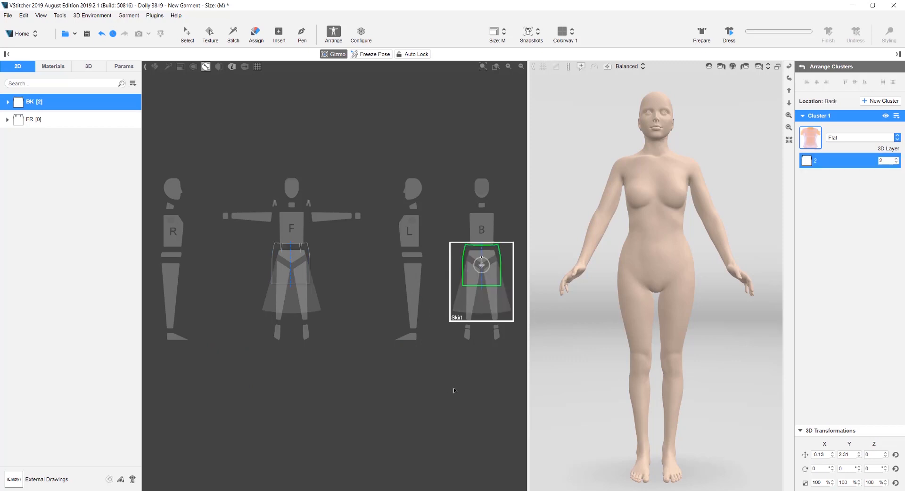
click(701, 33)
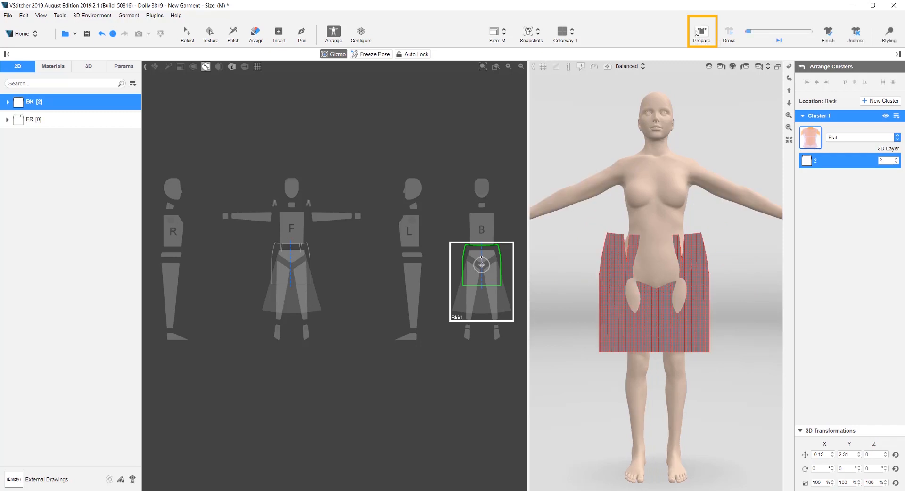
Raise the front and back pieces around the avatar to about -4.8 in Y, checking their placement from the side and back.
drag(713, 322, 694, 302)
drag(692, 259, 587, 277)
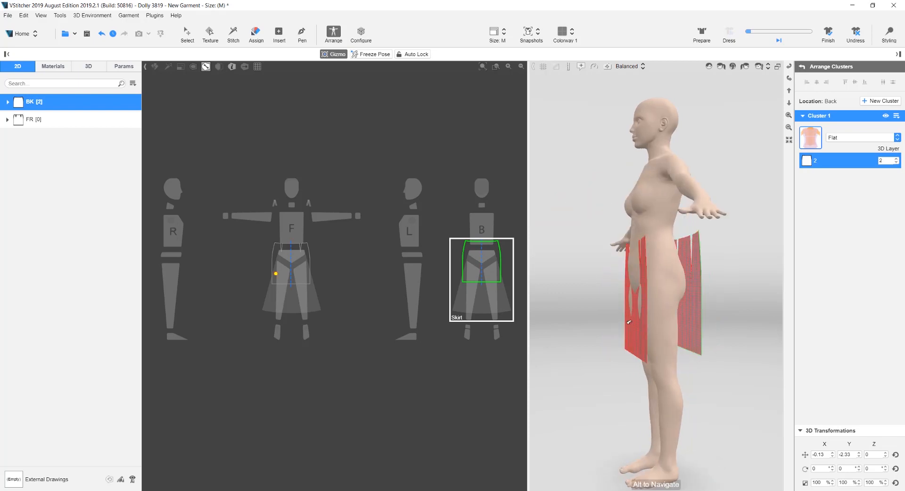
click(275, 271)
drag(590, 320, 578, 321)
drag(623, 276, 717, 294)
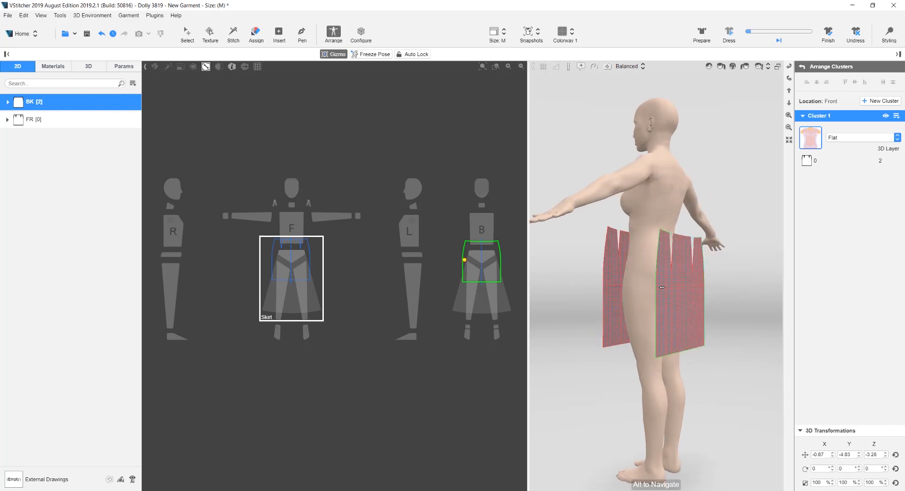
click(662, 288)
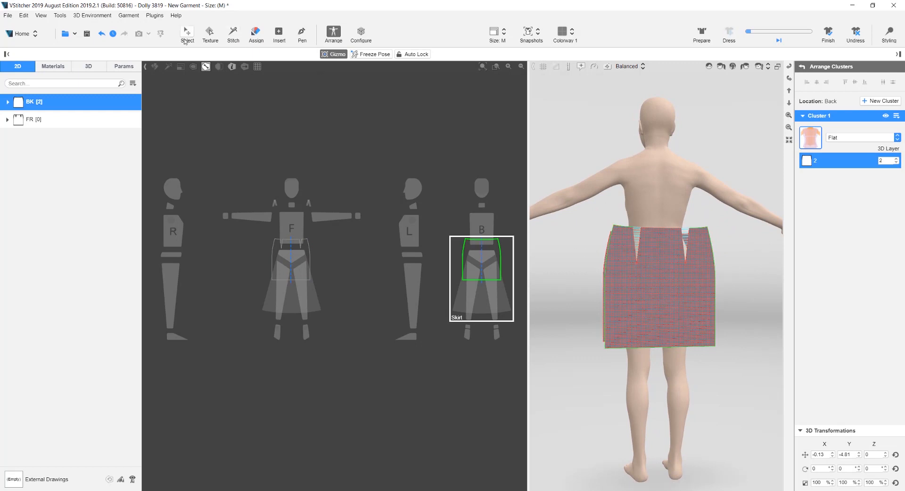
Select a dart on the BK waistline with the Select tool, check its draping options and review the arranged pieces in 3D.
click(187, 33)
scroll(409, 251, up, 4)
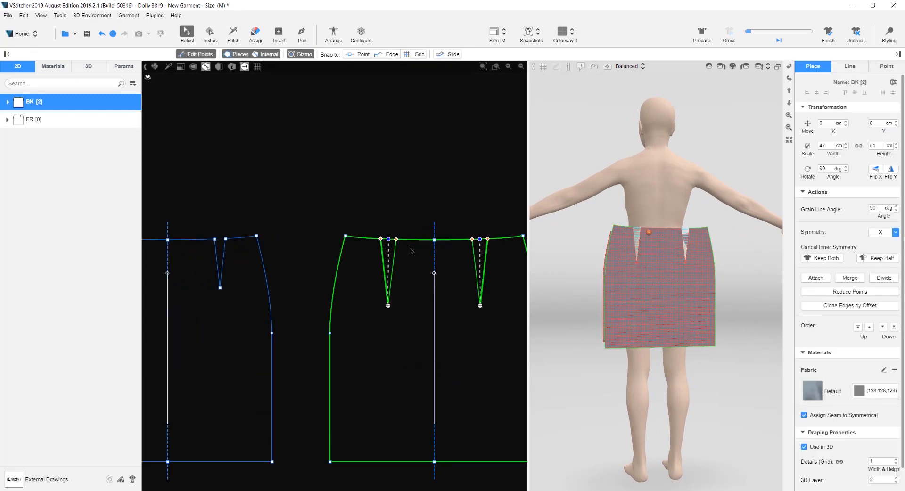
click(381, 240)
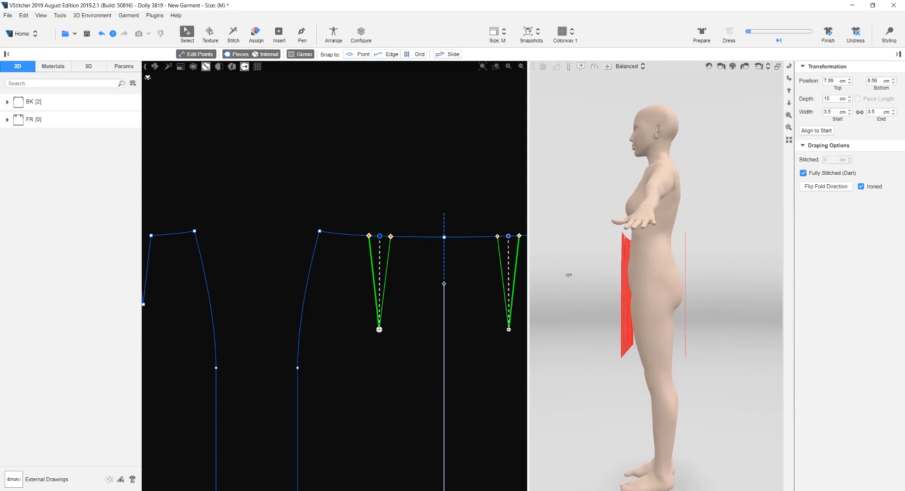
scroll(364, 323, down, 3)
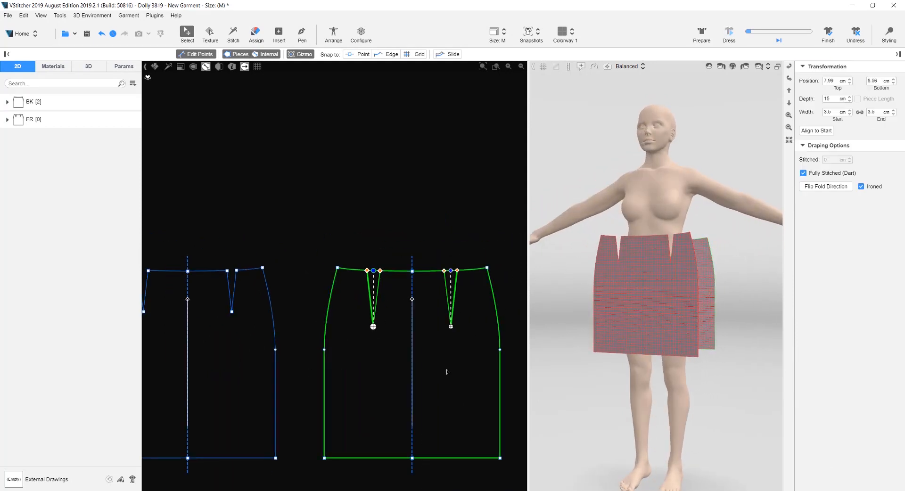
drag(535, 282, 577, 262)
scroll(612, 244, up, 1)
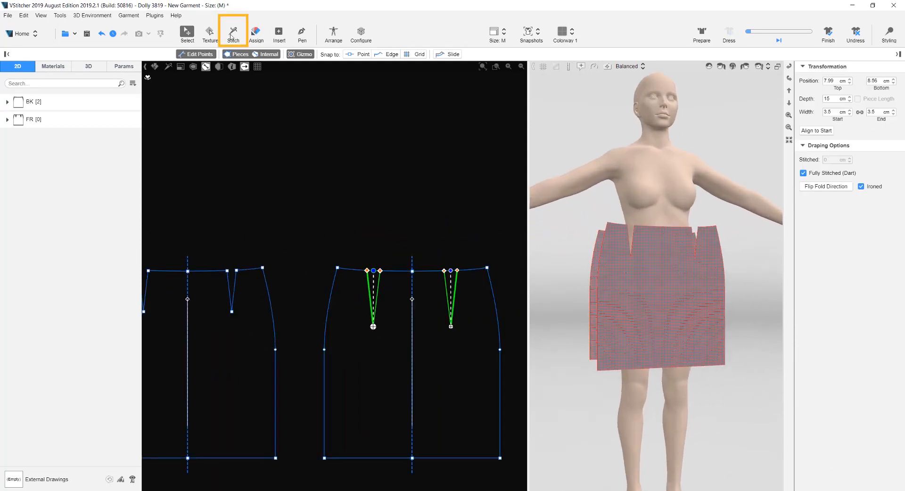
Stitch the two legs of the FR waist dart together with the Stitch tool.
click(233, 33)
middle_drag(236, 206, 309, 214)
scroll(226, 292, up, 2)
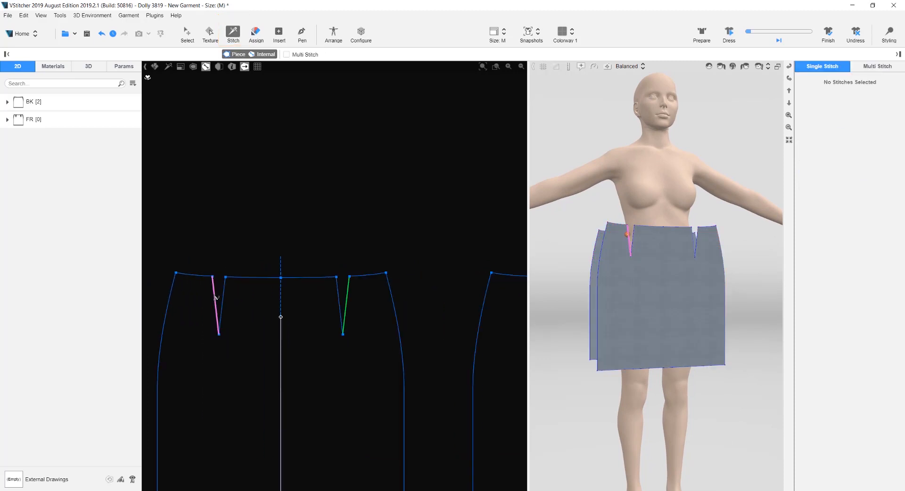
click(223, 296)
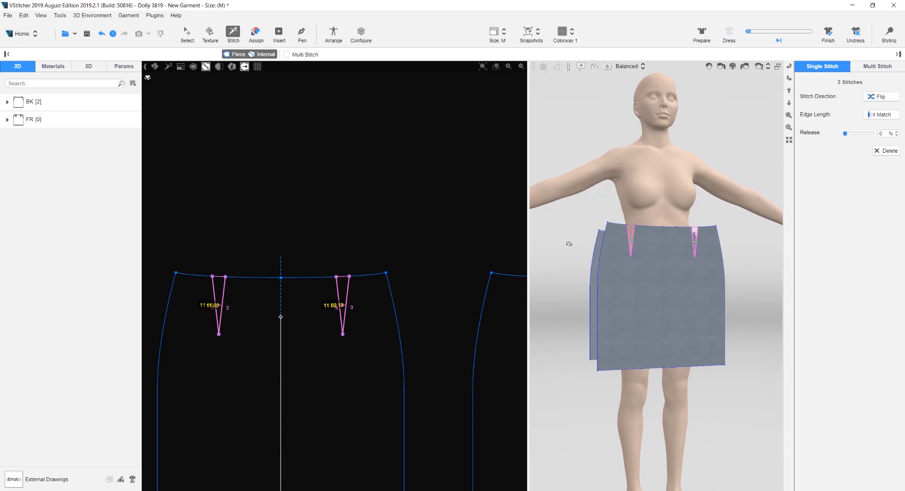
Stitch the FR side edge to the matching BK side edge in 3D and check the seams from both sides.
drag(569, 244, 770, 274)
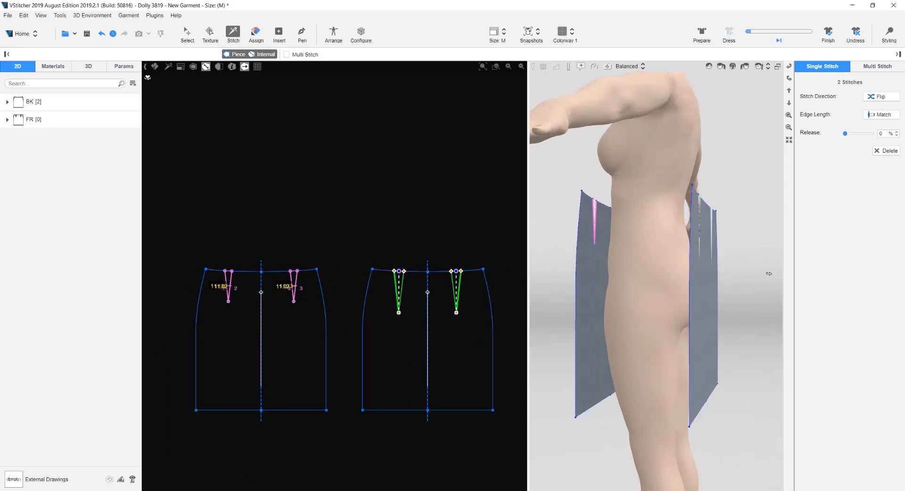
click(577, 295)
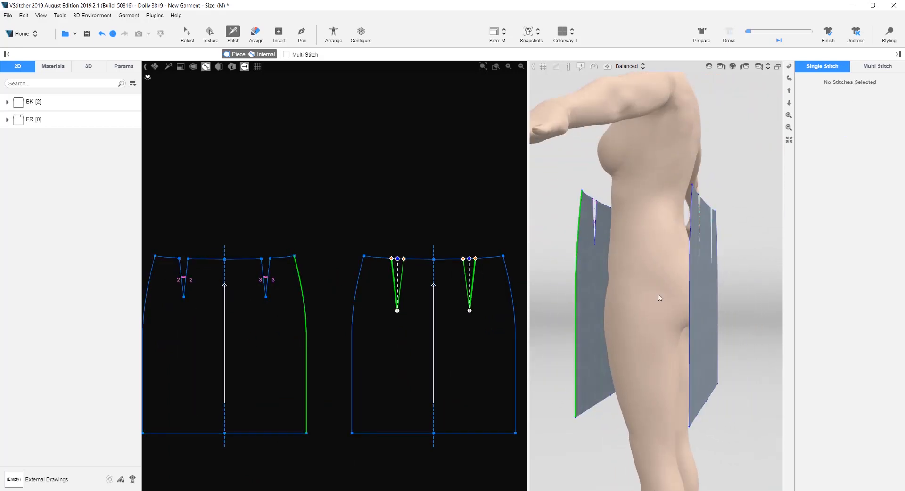
click(692, 289)
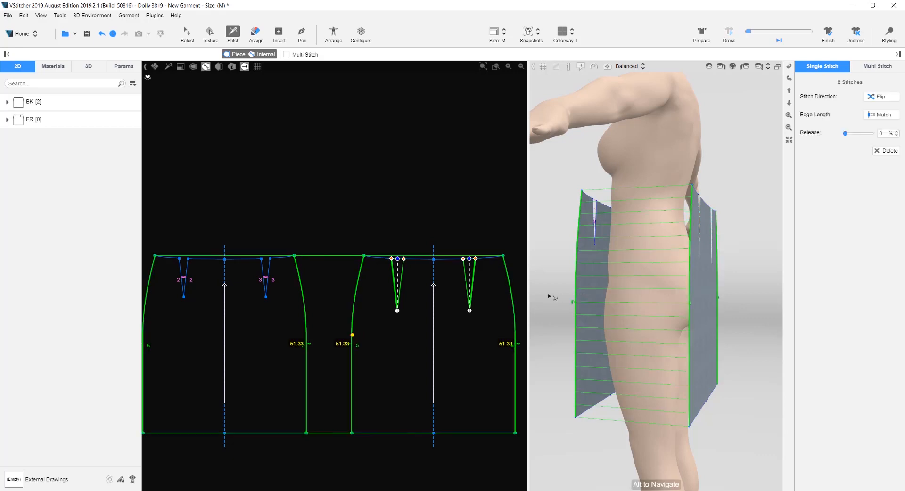
drag(552, 293, 735, 297)
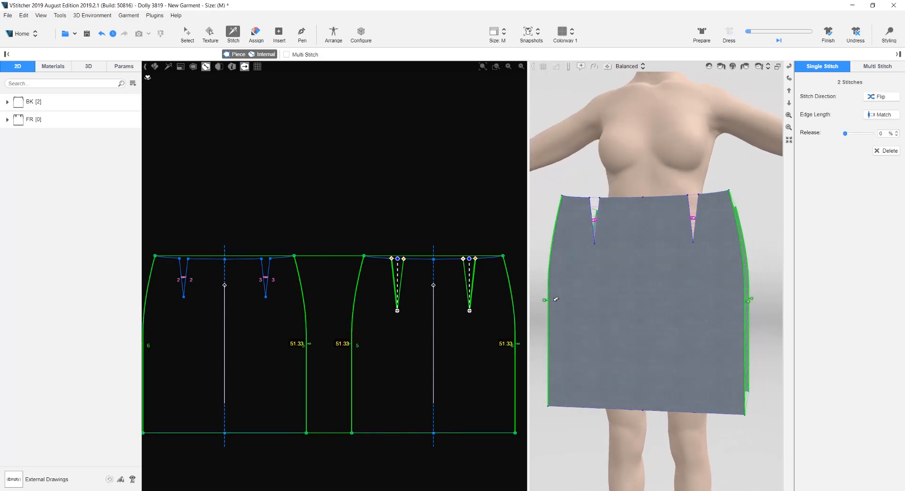
drag(556, 299, 533, 302)
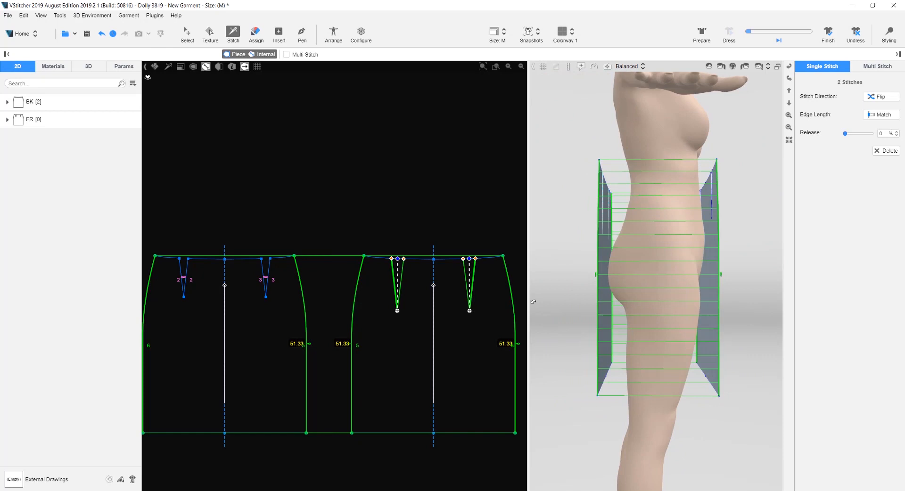
Dress the avatar to simulate the stitched skirt and view it from the front.
drag(533, 302, 541, 279)
scroll(540, 281, down, 2)
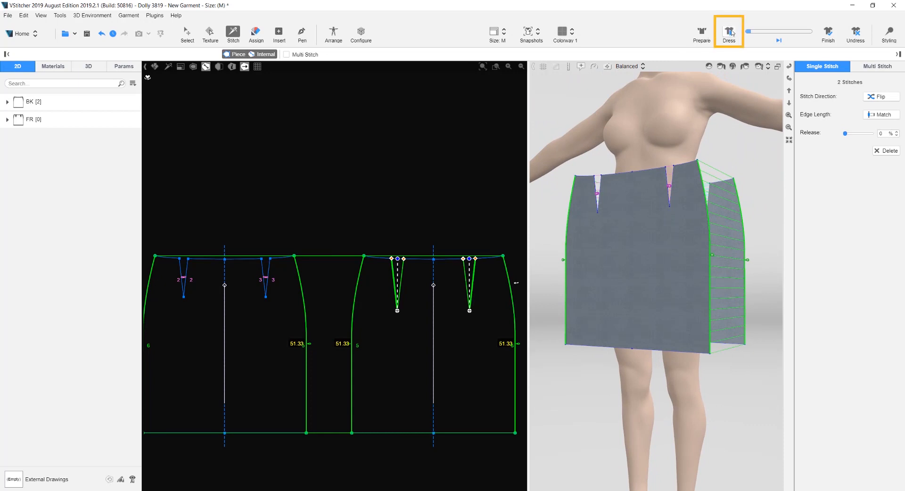
click(730, 33)
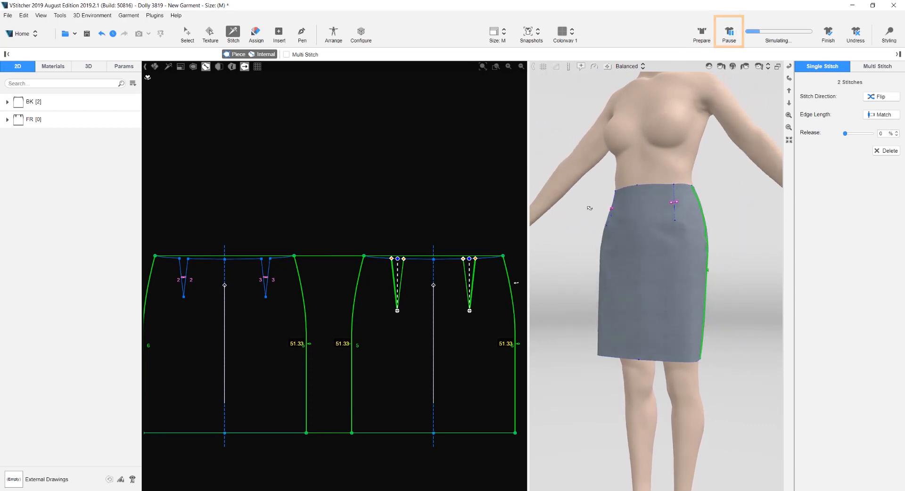
drag(554, 272, 558, 275)
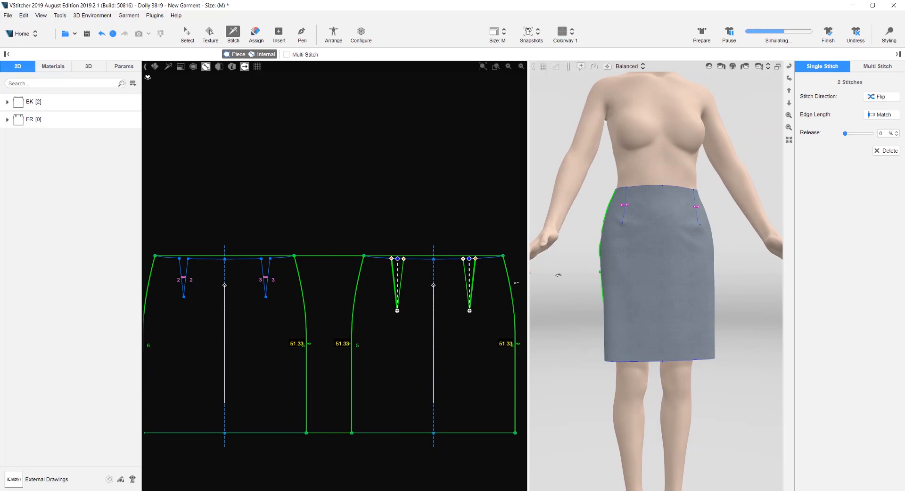